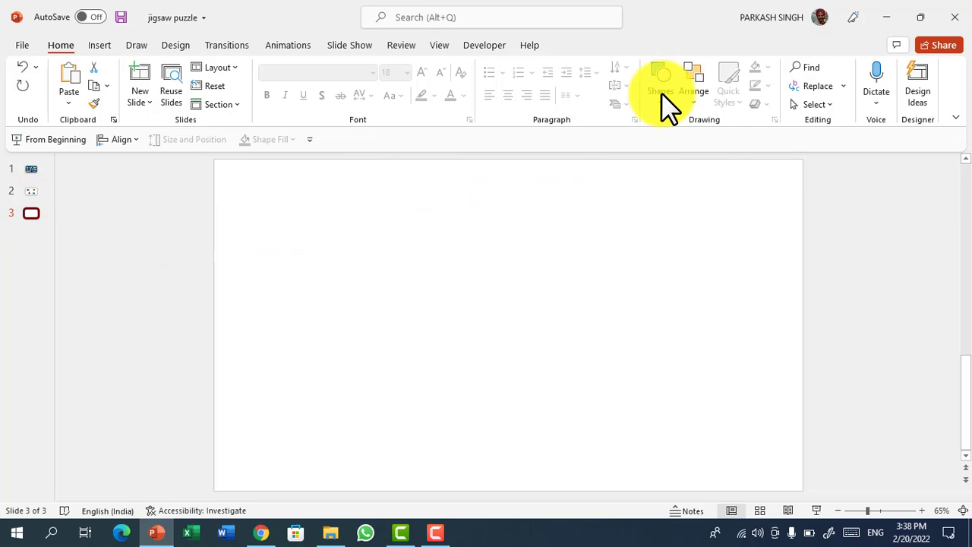
# - Draw a square about 3 inches wide near the upper middle of the blank slide
pyautogui.click(71, 50)
pyautogui.click(570, 228)
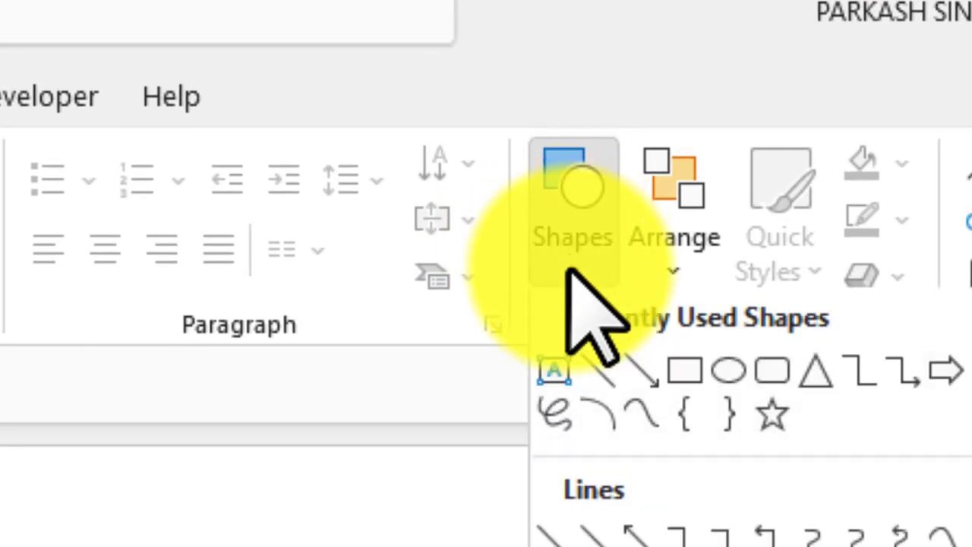
pyautogui.click(687, 372)
pyautogui.moveTo(387, 207); pyautogui.dragTo(521, 341)
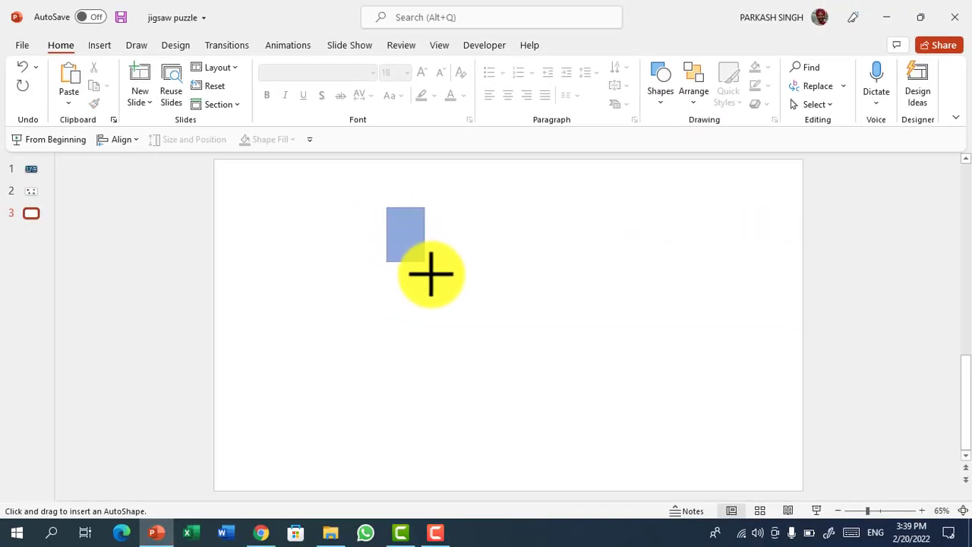
pyautogui.press('shift')
pyautogui.press('shift')
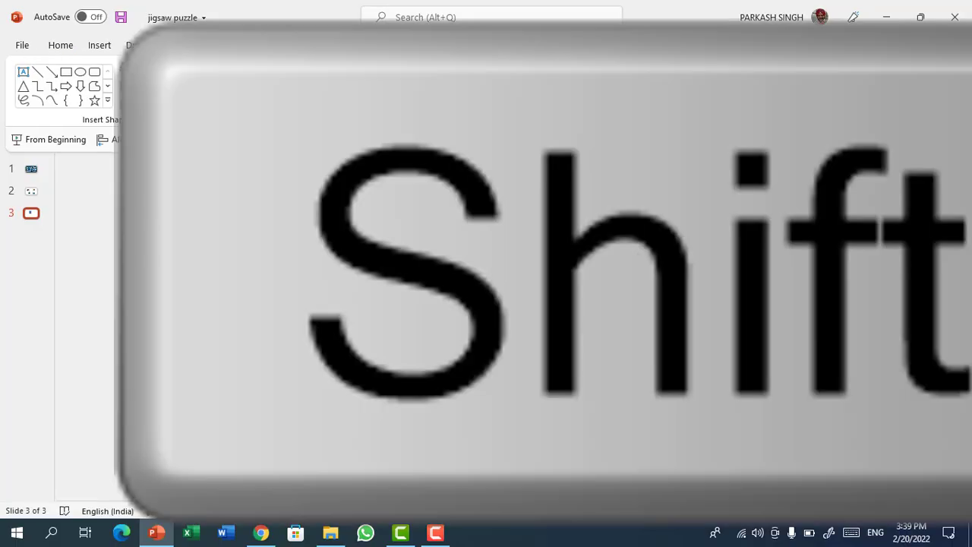
# - Draw a circle about 0.81 inches wide and centre it on the midpoint of the square's right edge
pyautogui.click(61, 45)
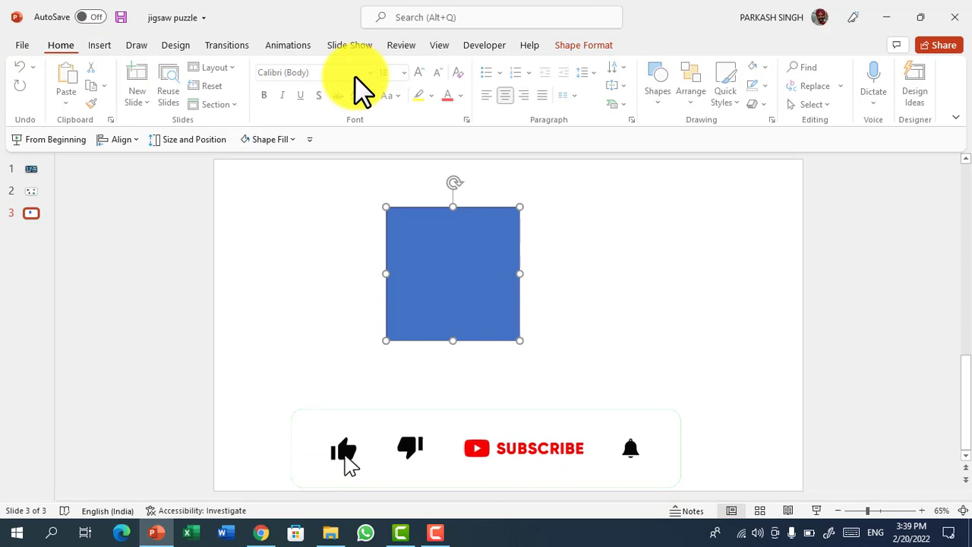
pyautogui.click(659, 88)
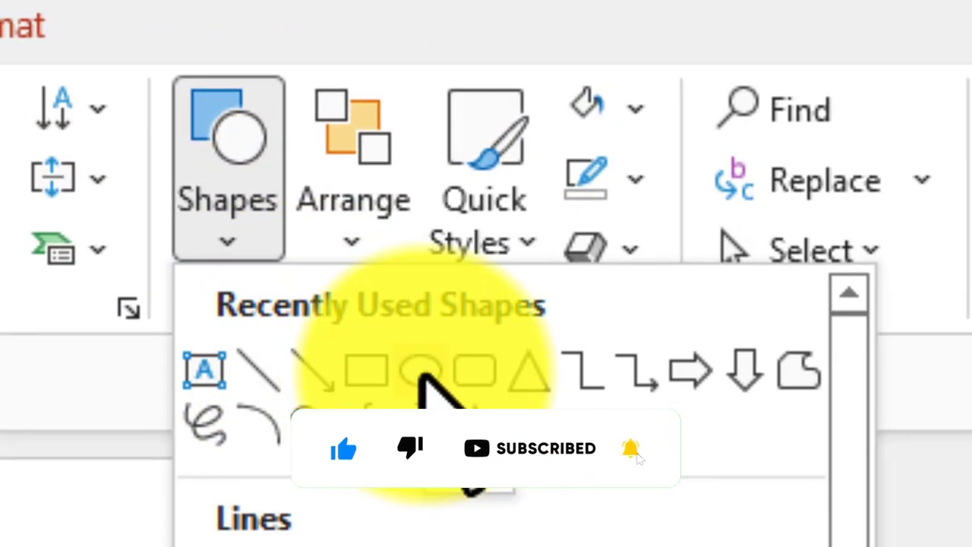
pyautogui.click(422, 372)
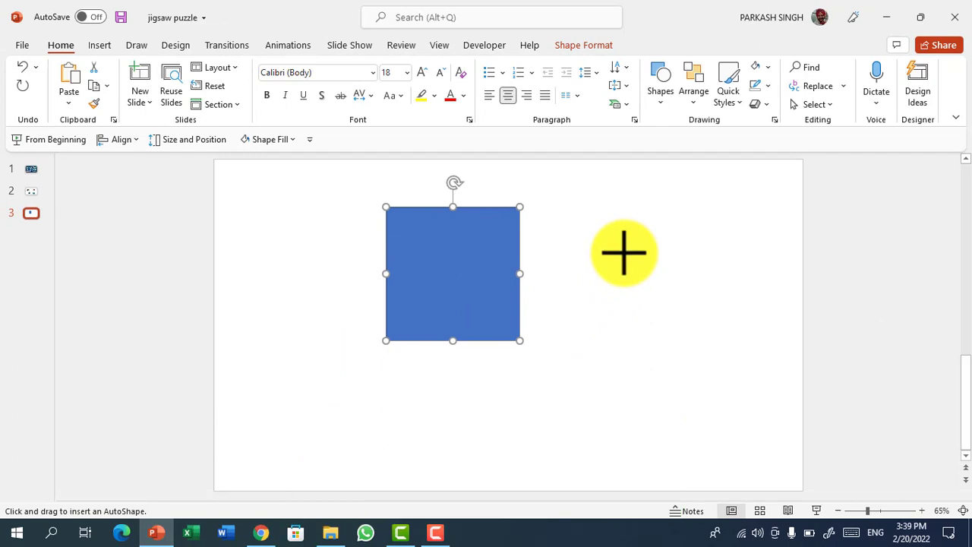
pyautogui.click(653, 287)
pyautogui.moveTo(643, 275); pyautogui.dragTo(524, 272)
pyautogui.click(434, 532)
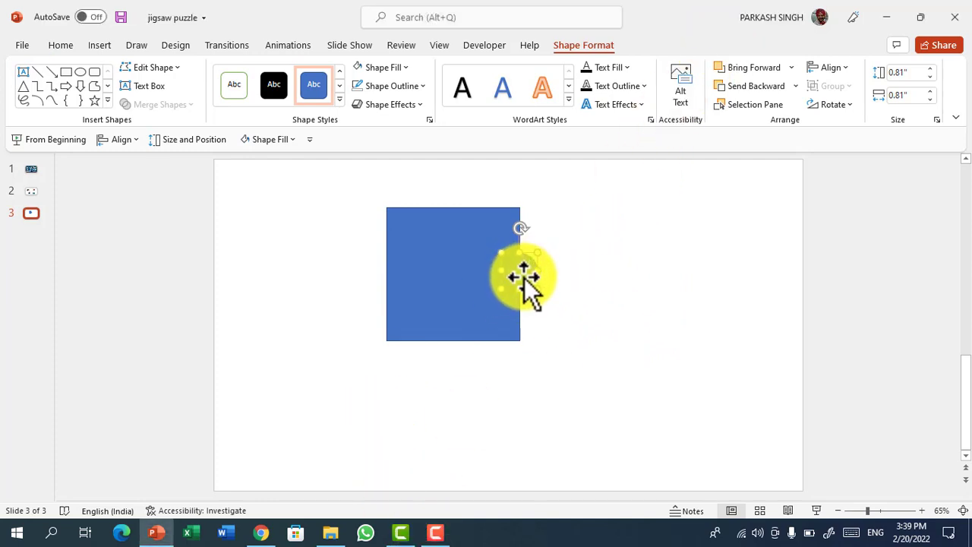
pyautogui.moveTo(522, 275); pyautogui.dragTo(521, 279)
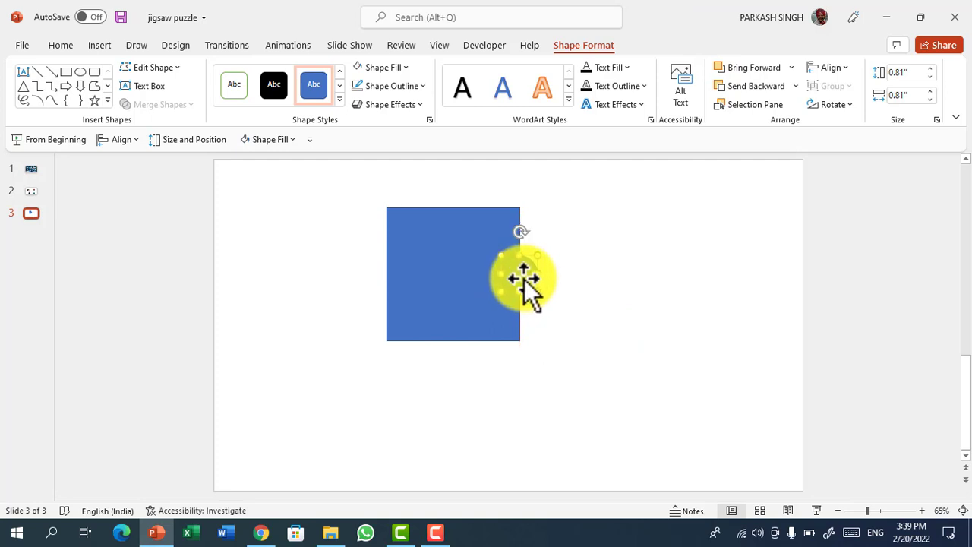
# - Duplicate the circle and centre the copy on the midpoint of the square's bottom edge
pyautogui.hotkey('ctrl', 'd')
pyautogui.moveTo(521, 278); pyautogui.dragTo(453, 340)
pyautogui.click(546, 362)
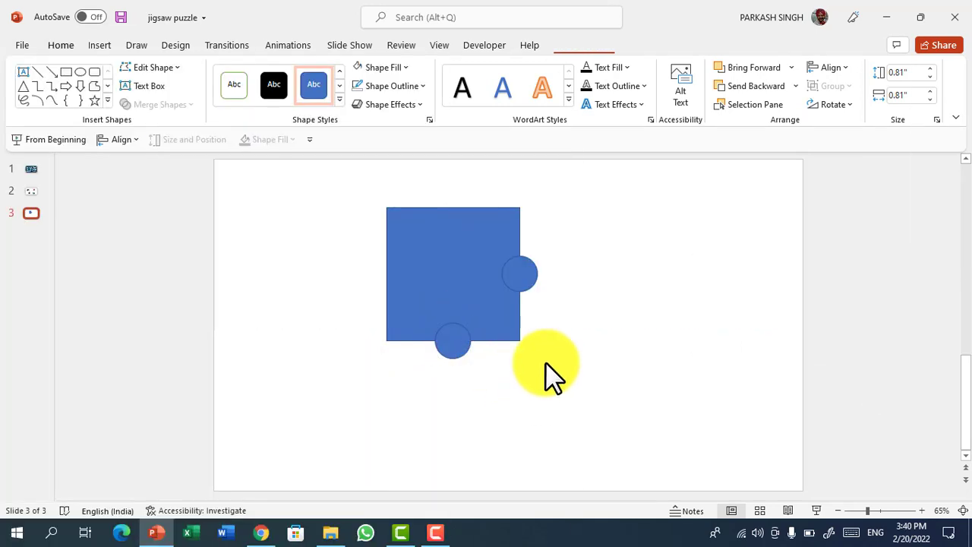
pyautogui.click(490, 296)
pyautogui.click(596, 254)
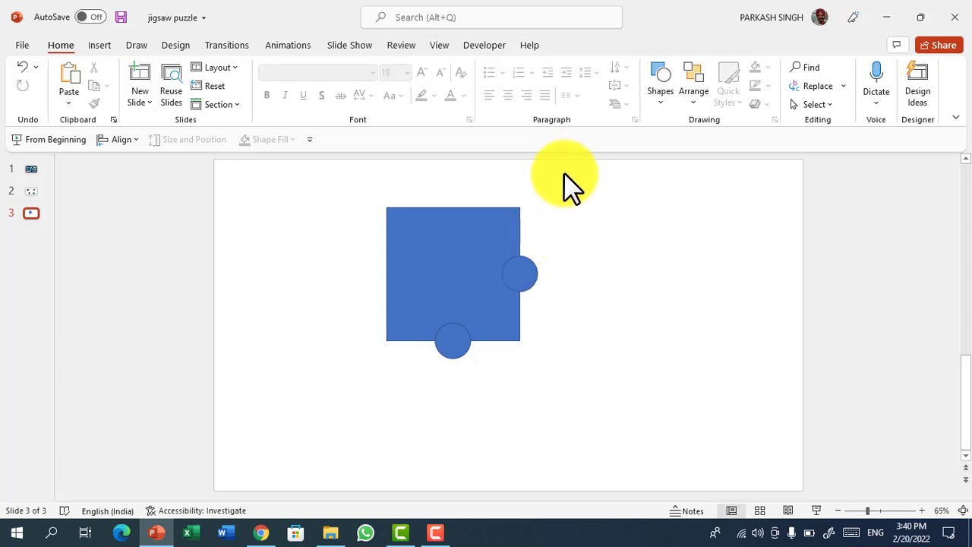
# - Duplicate the square together with both circles and place the copy beside the original at the same height
pyautogui.moveTo(563, 163); pyautogui.dragTo(331, 400)
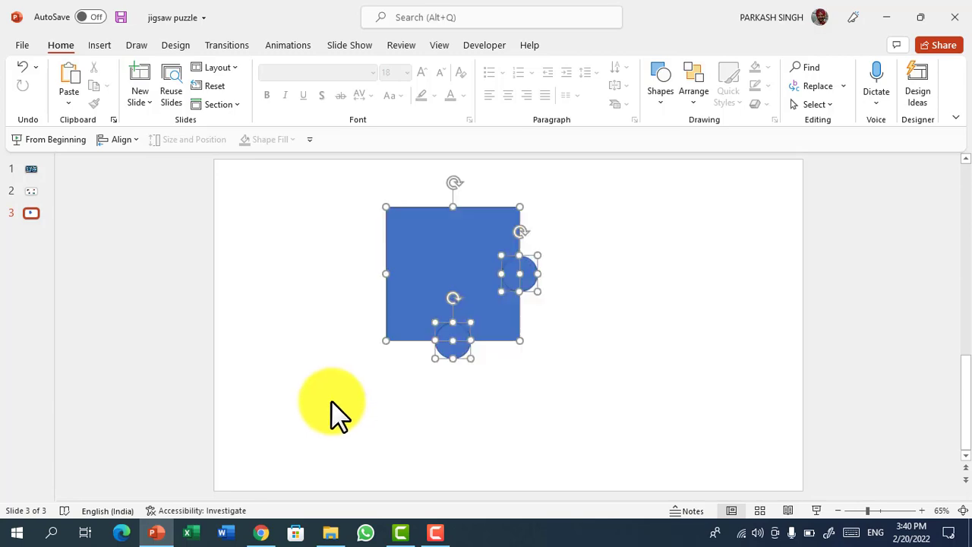
pyautogui.hotkey('ctrl', 'a')
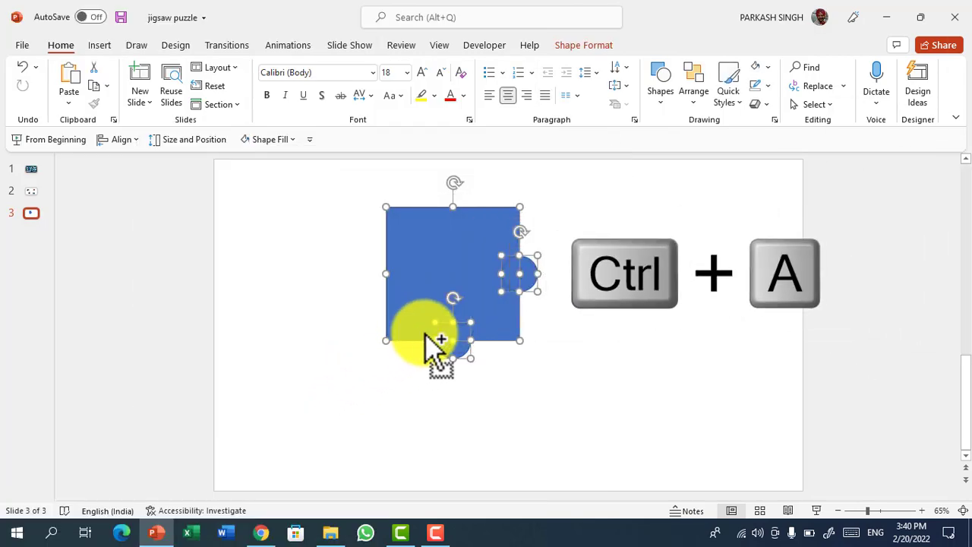
pyautogui.hotkey('ctrl', 'd')
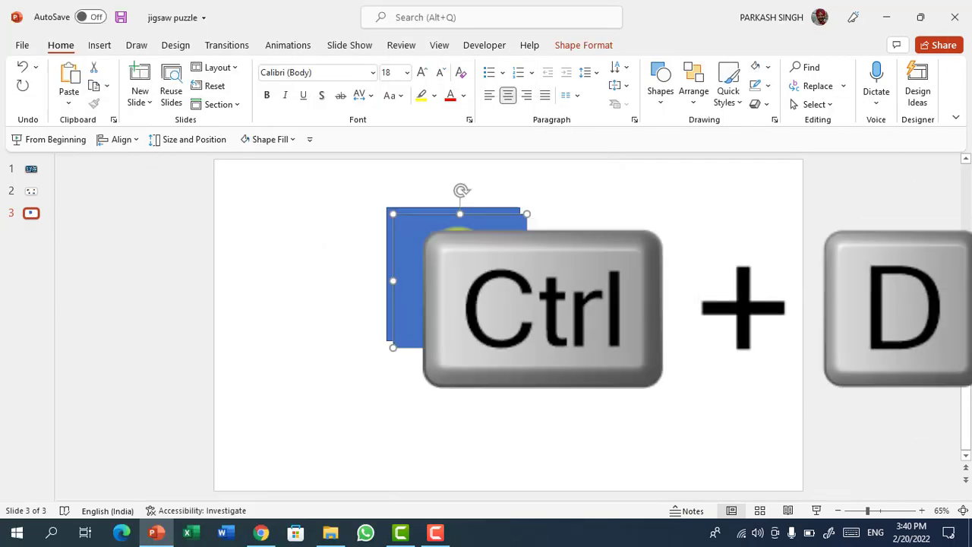
pyautogui.moveTo(634, 267); pyautogui.dragTo(657, 253)
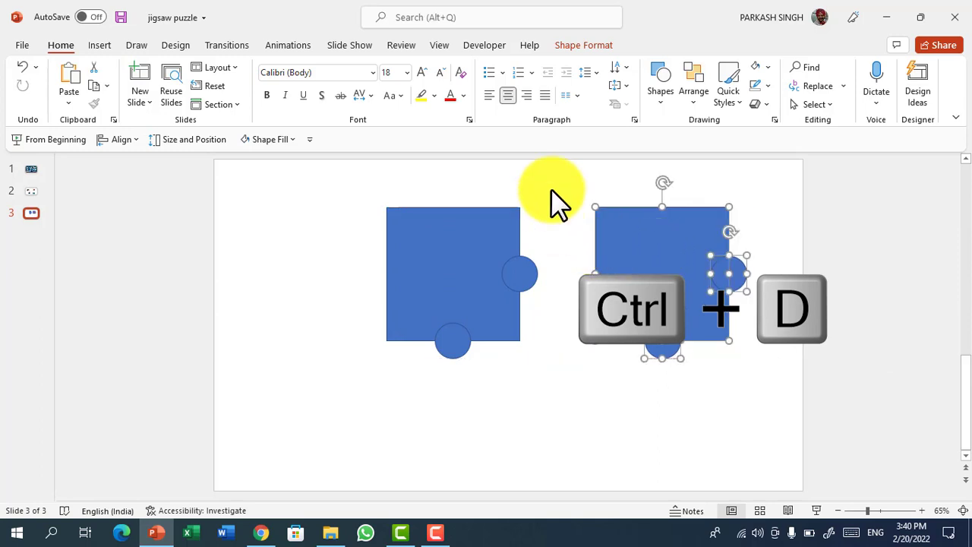
# - Merge the original square and its two circles with Union and move the tabbed piece to the slide's lower-left corner
pyautogui.moveTo(574, 169); pyautogui.dragTo(331, 405)
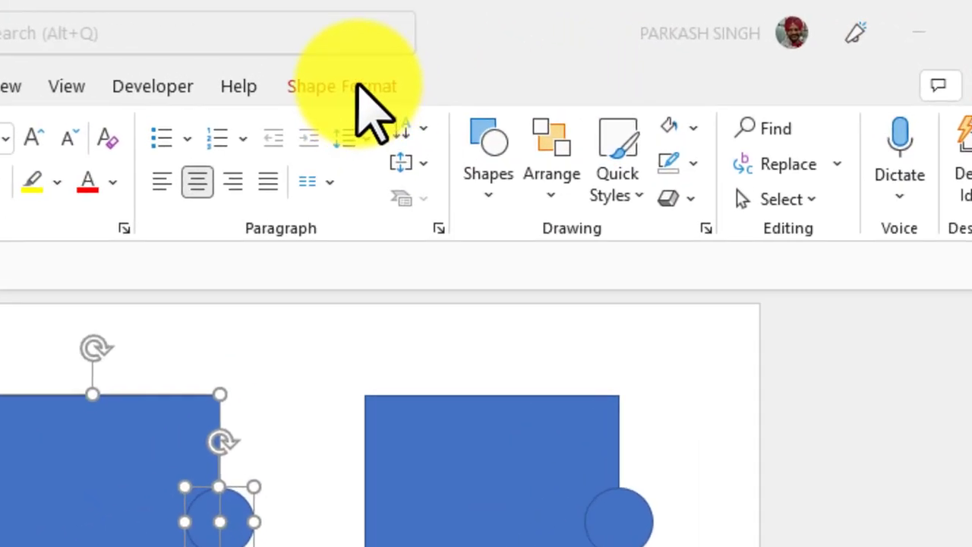
pyautogui.click(338, 88)
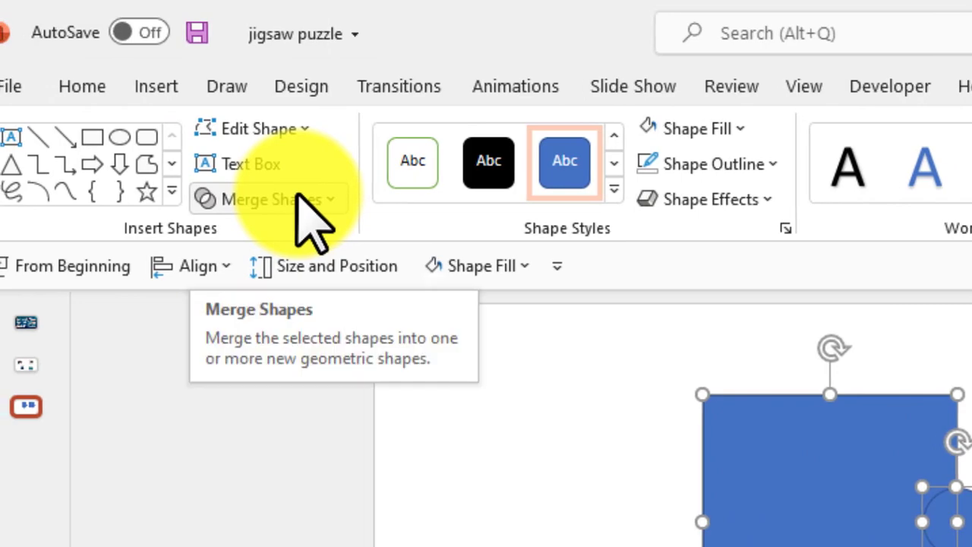
pyautogui.click(300, 199)
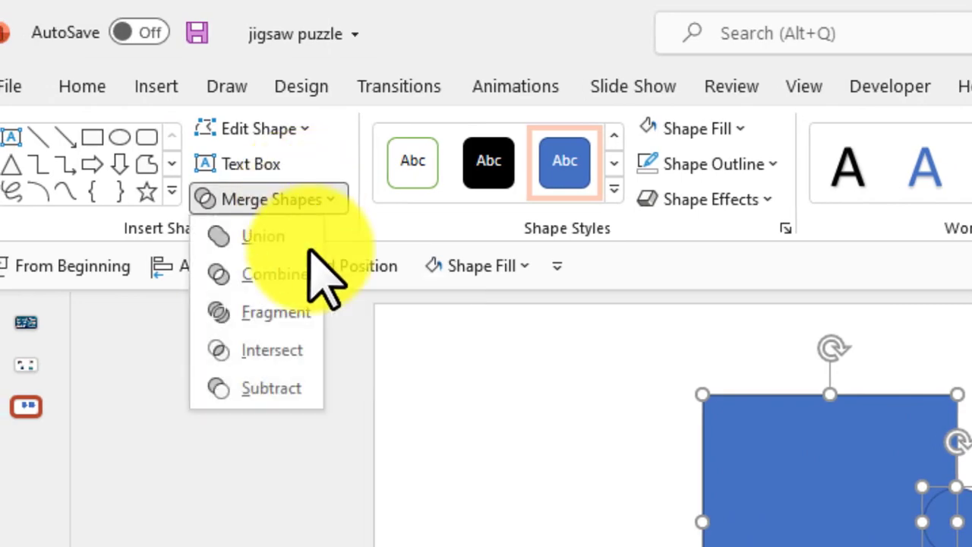
pyautogui.click(270, 236)
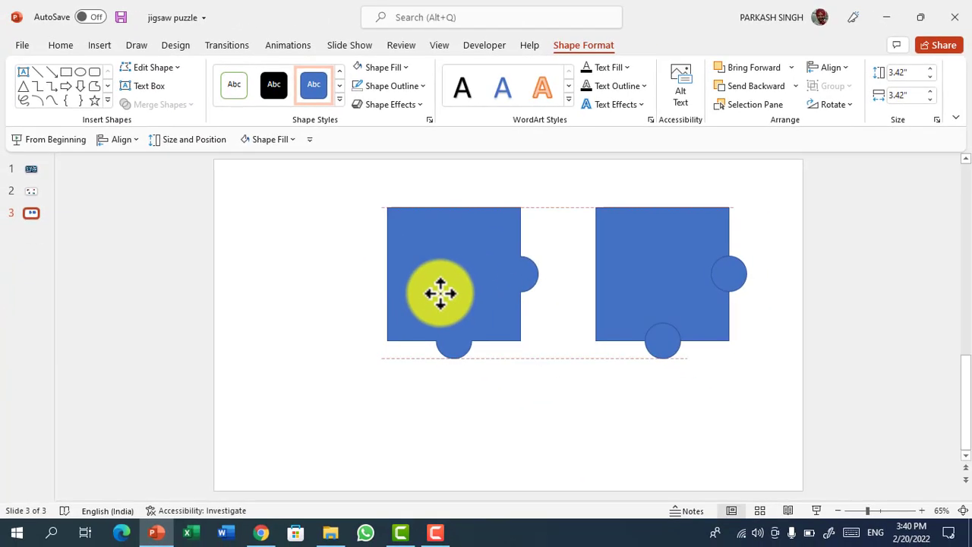
pyautogui.moveTo(441, 293); pyautogui.dragTo(313, 402)
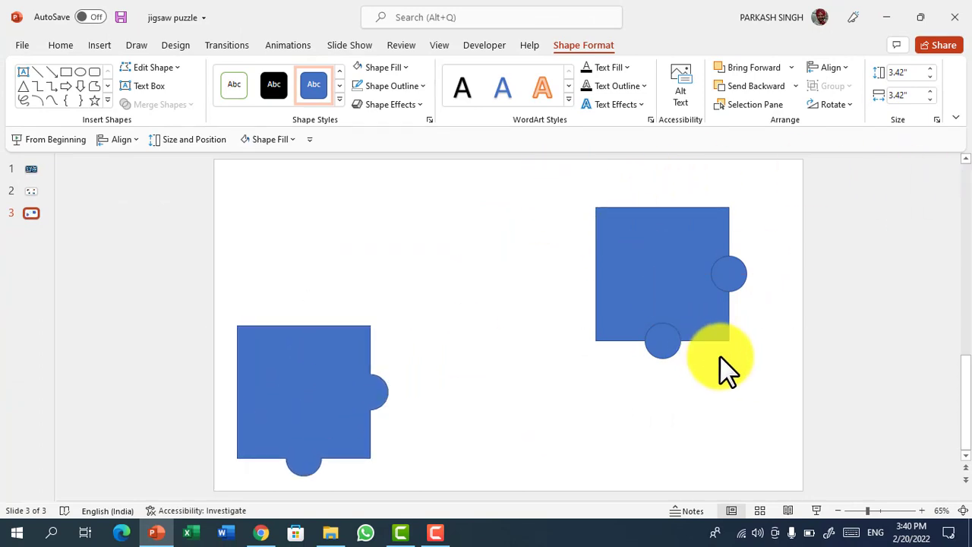
# - Duplicate the remaining square and its circles and place the copy in the middle of the slide
pyautogui.moveTo(749, 380); pyautogui.dragTo(558, 175)
pyautogui.moveTo(784, 414)
pyautogui.mouseDown()
pyautogui.moveTo(598, 171)
pyautogui.moveTo(551, 158)
pyautogui.mouseUp()
pyautogui.keyDown('shift'); pyautogui.click(734, 265); pyautogui.keyUp('shift')
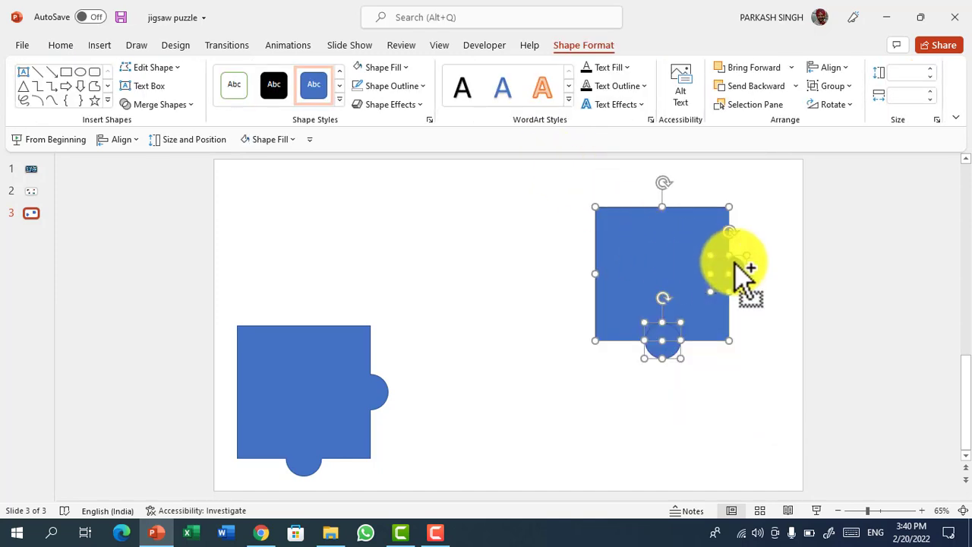
pyautogui.keyDown('shift'); pyautogui.click(739, 267); pyautogui.keyUp('shift')
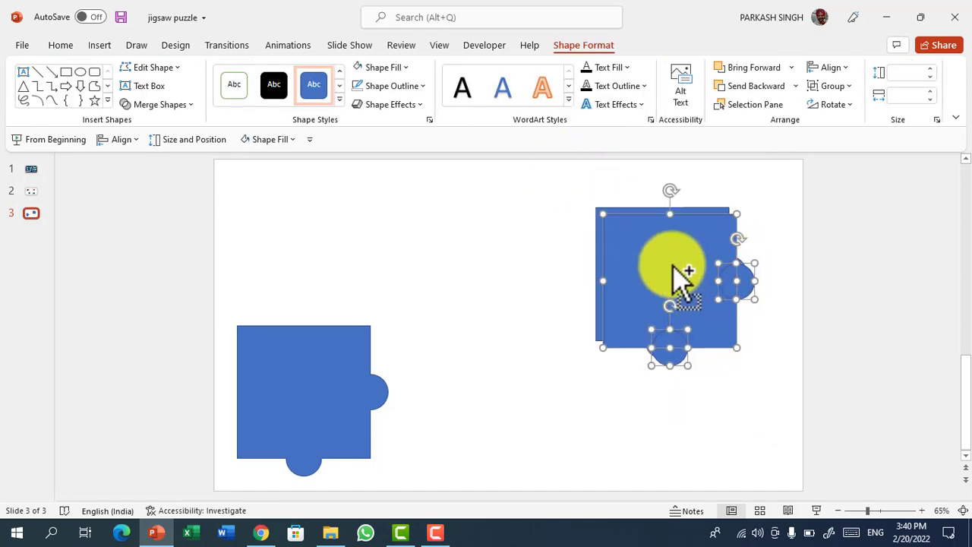
pyautogui.hotkey('ctrl', 'd')
pyautogui.moveTo(679, 278); pyautogui.dragTo(486, 271)
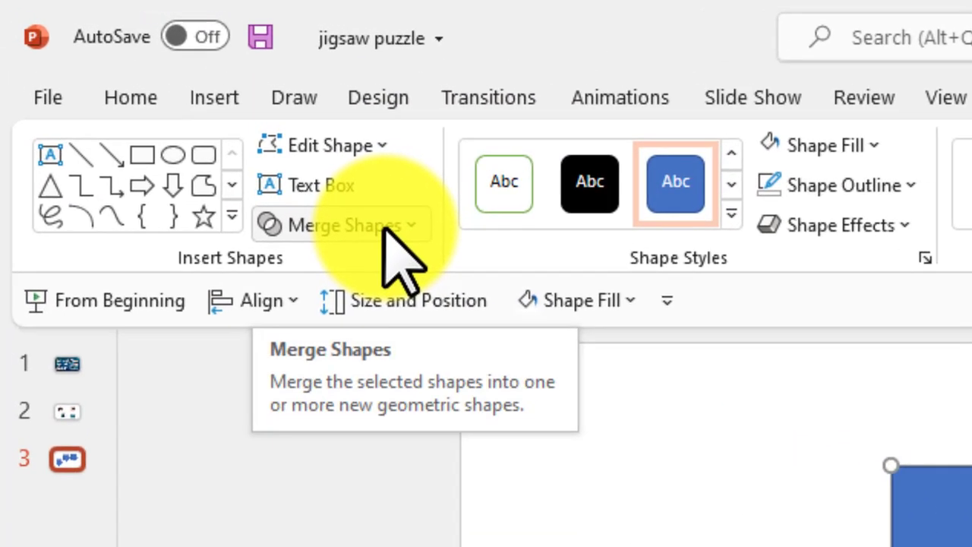
# - Subtract the circles from the middle square and move the notched piece directly above the tabbed piece
pyautogui.click(309, 179)
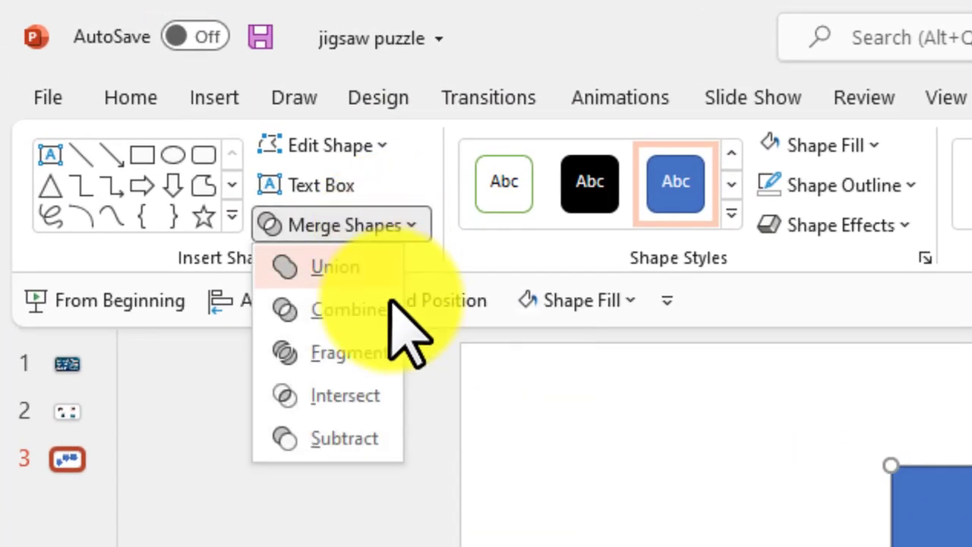
pyautogui.click(319, 445)
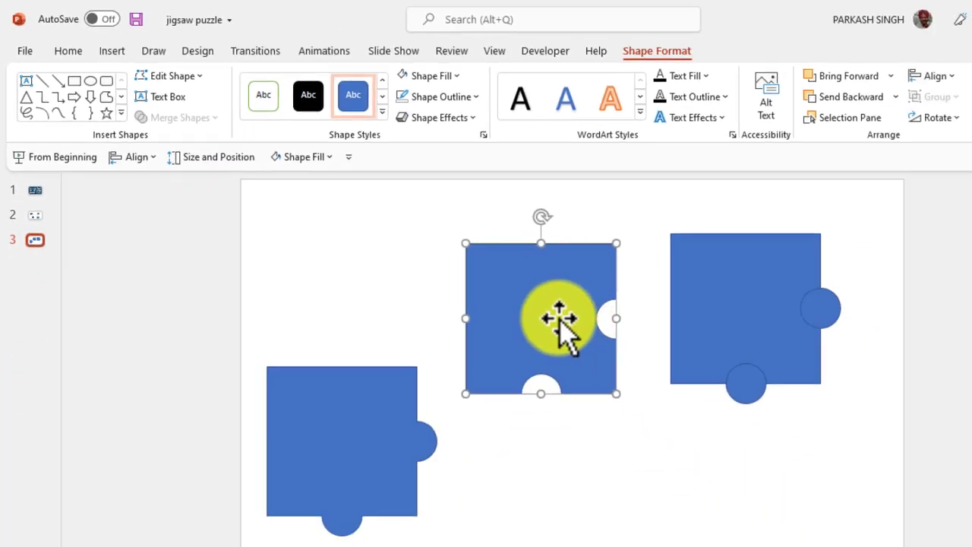
pyautogui.moveTo(559, 319); pyautogui.dragTo(360, 272)
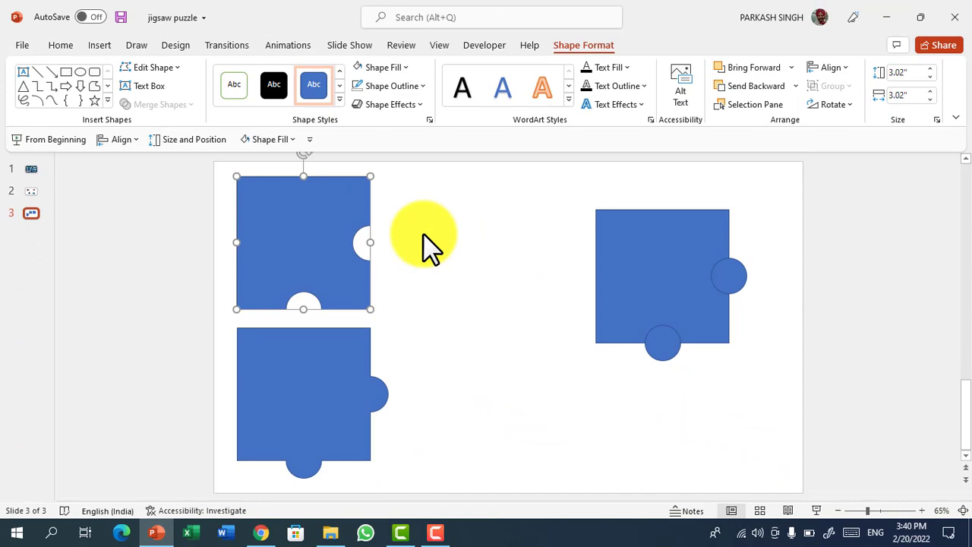
# - Delete the leftover unmerged square and its two circles
pyautogui.moveTo(553, 183); pyautogui.dragTo(779, 416)
pyautogui.moveTo(642, 284); pyautogui.dragTo(593, 294)
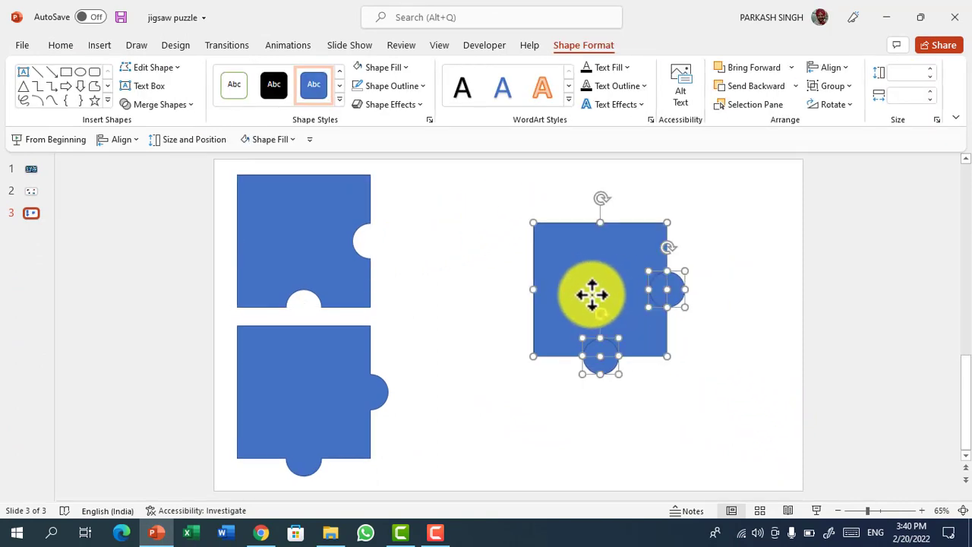
pyautogui.press('Delete')
# - Move the notched piece toward the slide's centre, then rotate the tabbed piece 90° clockwise and fit its tab into the notched piece's right side
pyautogui.moveTo(317, 232); pyautogui.dragTo(400, 243)
pyautogui.moveTo(341, 402); pyautogui.dragTo(453, 397)
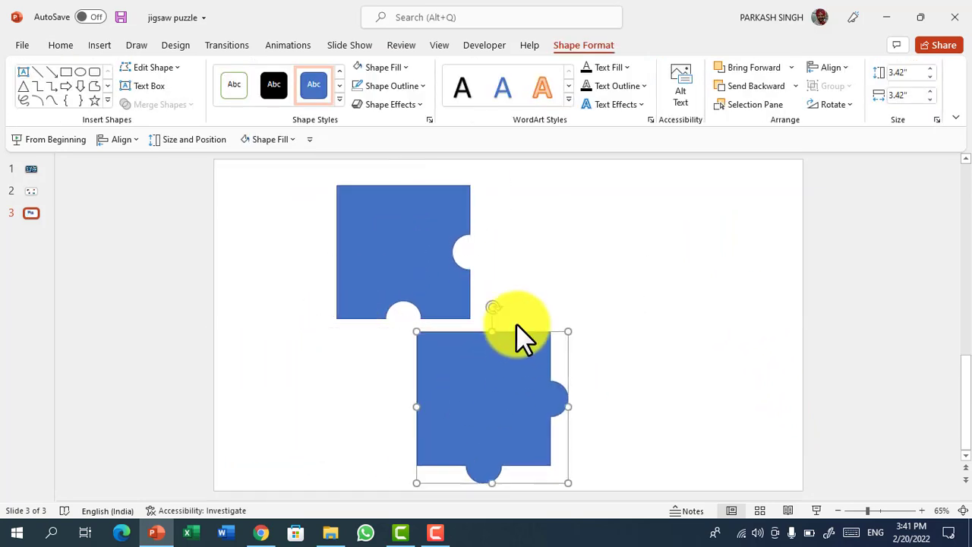
pyautogui.moveTo(494, 302); pyautogui.dragTo(603, 403)
pyautogui.moveTo(512, 384); pyautogui.dragTo(541, 399)
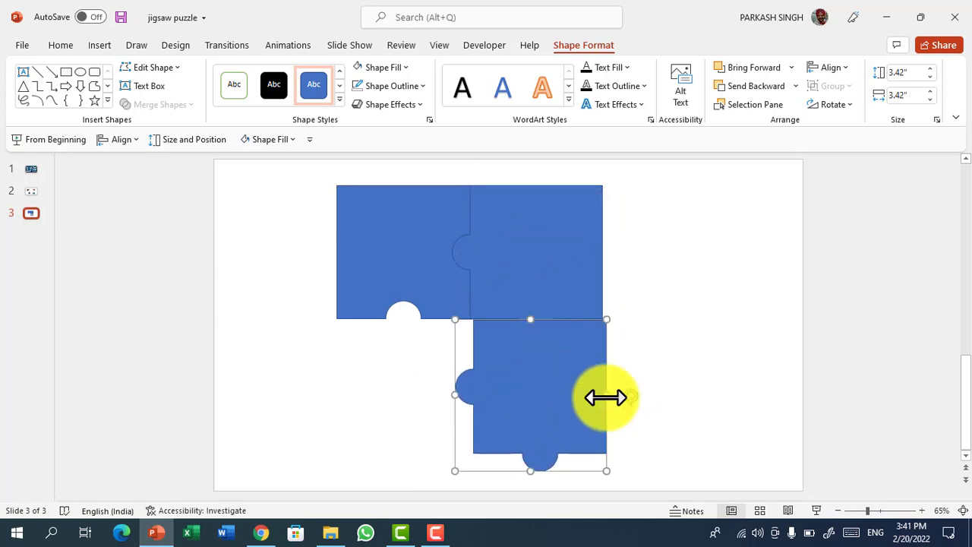
# - Rotate the tabbed piece's copy by 180° and fit its upper tab into the bottom notch of the upper-left piece
pyautogui.moveTo(634, 392); pyautogui.dragTo(444, 401)
pyautogui.moveTo(516, 390); pyautogui.dragTo(398, 371)
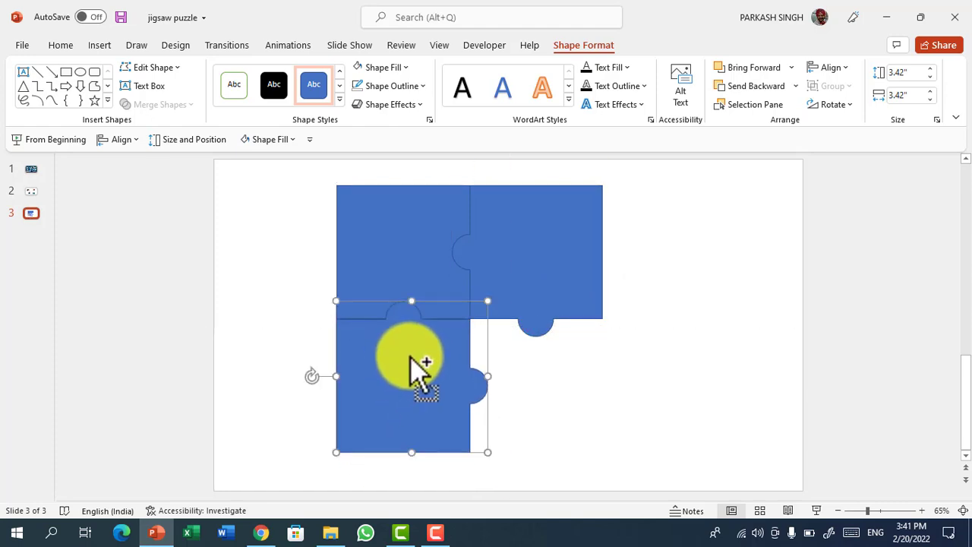
# - Duplicate the notched piece, rotate the copy 180° and fit it into the puzzle's empty lower-right corner
pyautogui.click(398, 239)
pyautogui.moveTo(425, 261); pyautogui.dragTo(559, 384)
pyautogui.moveTo(567, 323); pyautogui.dragTo(537, 405)
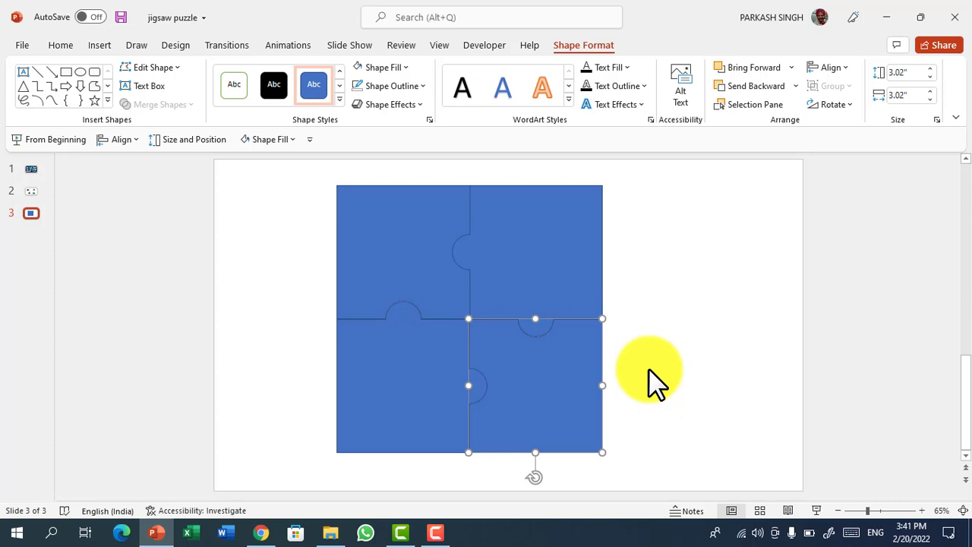
# - Nudge the two lower puzzle pieces to line up with their neighbours' edges
pyautogui.click(687, 376)
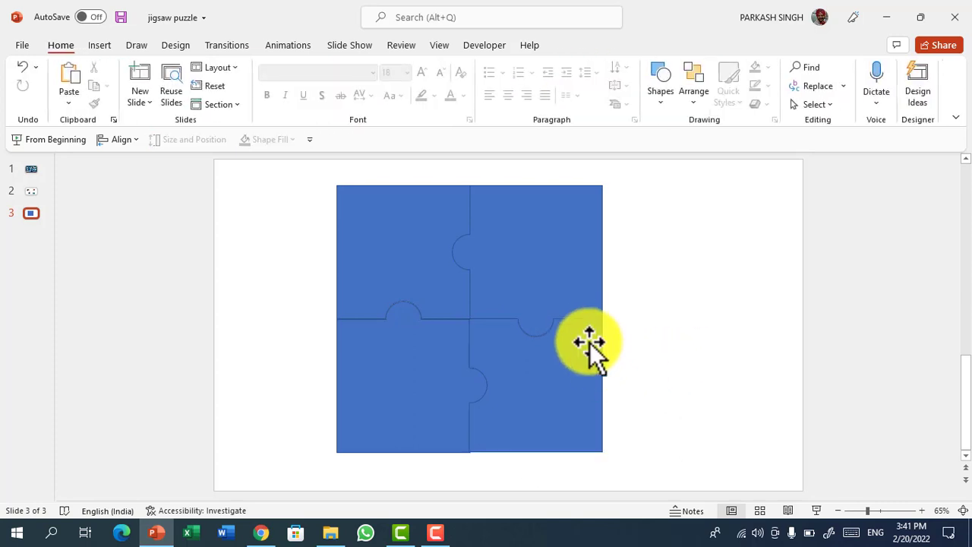
pyautogui.click(405, 360)
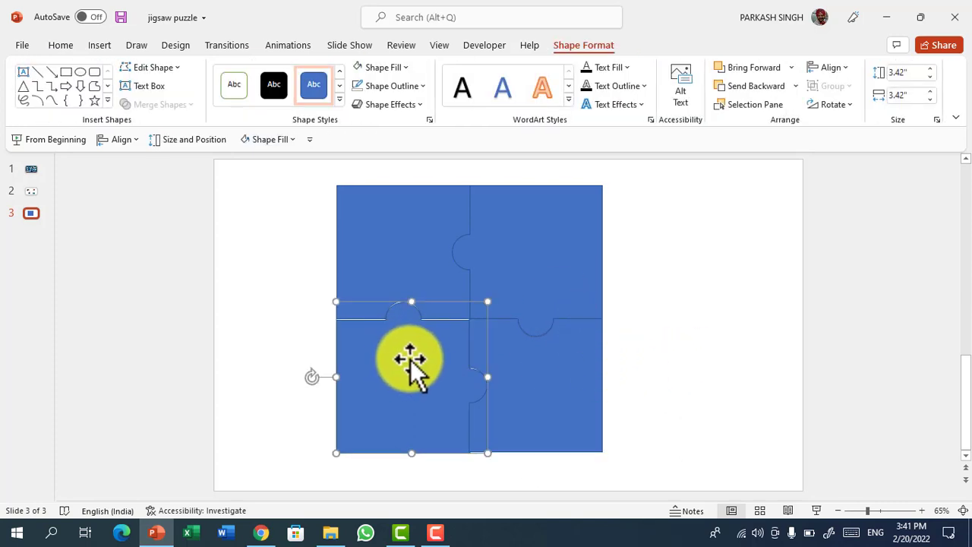
pyautogui.click(524, 391)
pyautogui.click(657, 384)
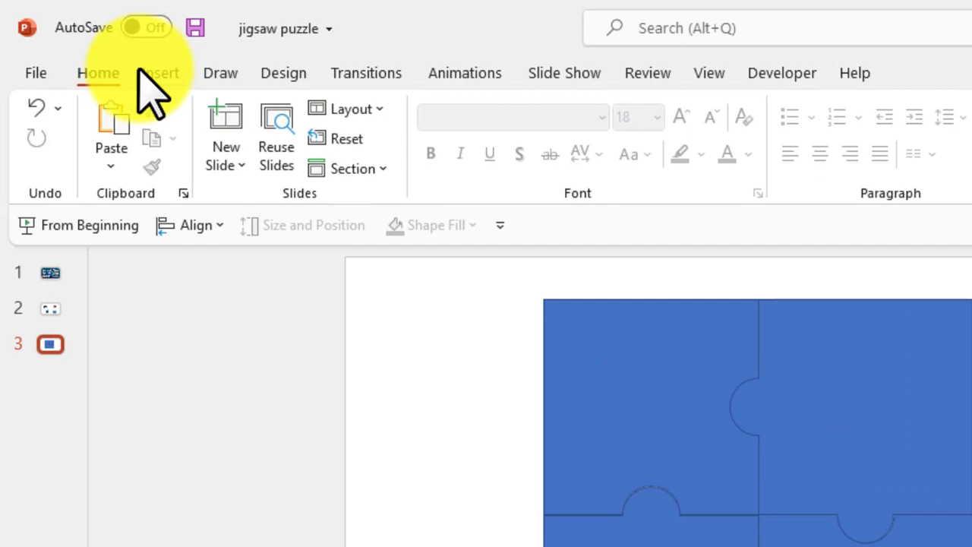
pyautogui.click(156, 73)
pyautogui.click(227, 140)
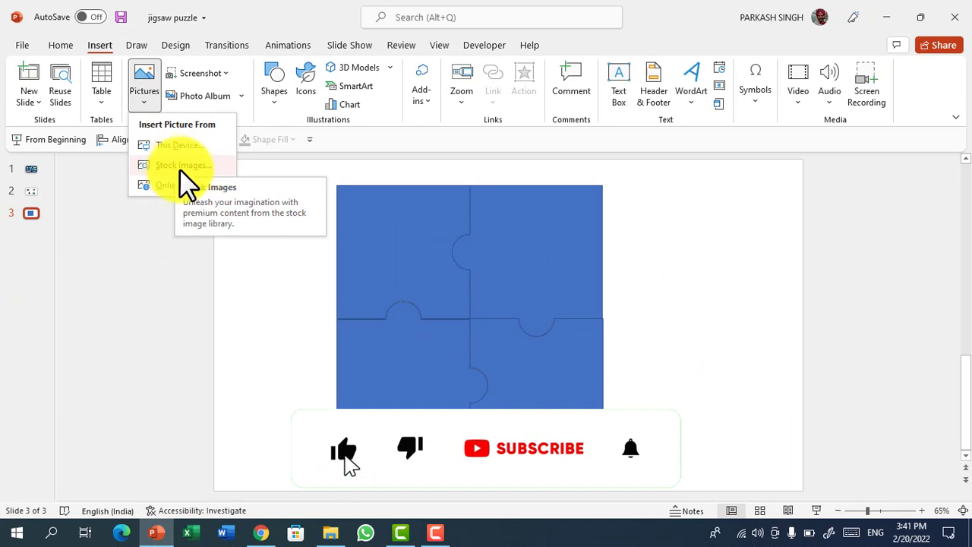
pyautogui.click(91, 43)
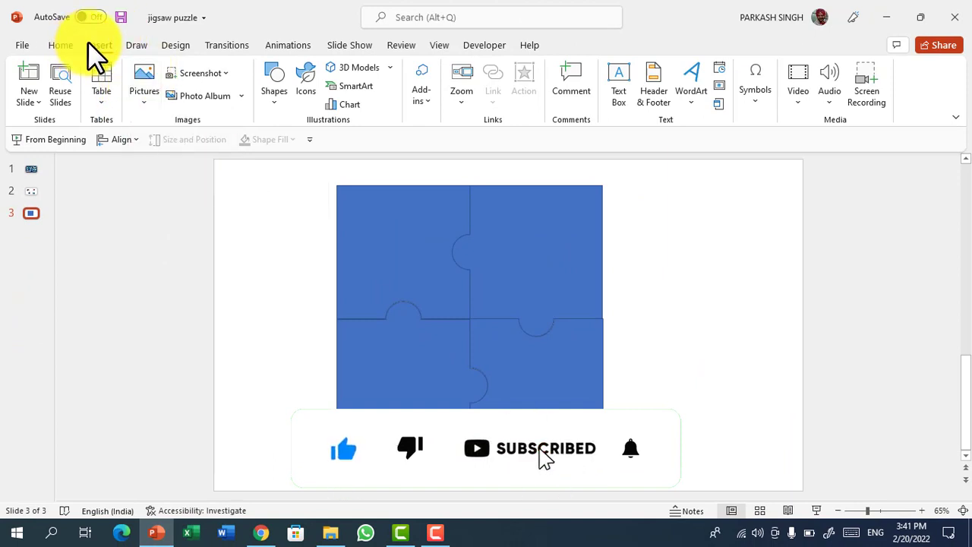
# - Insert the stock image of a silver crown against a black background
pyautogui.click(144, 89)
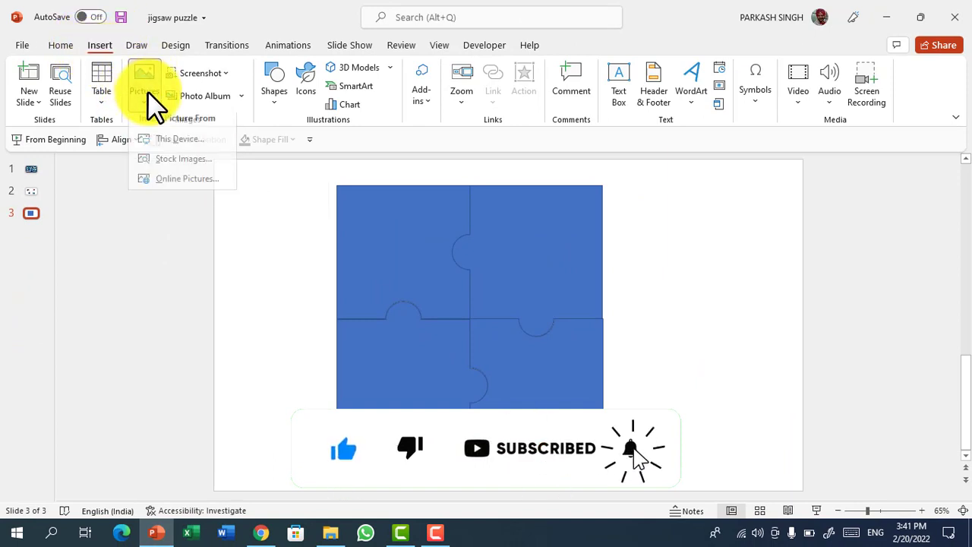
pyautogui.click(174, 165)
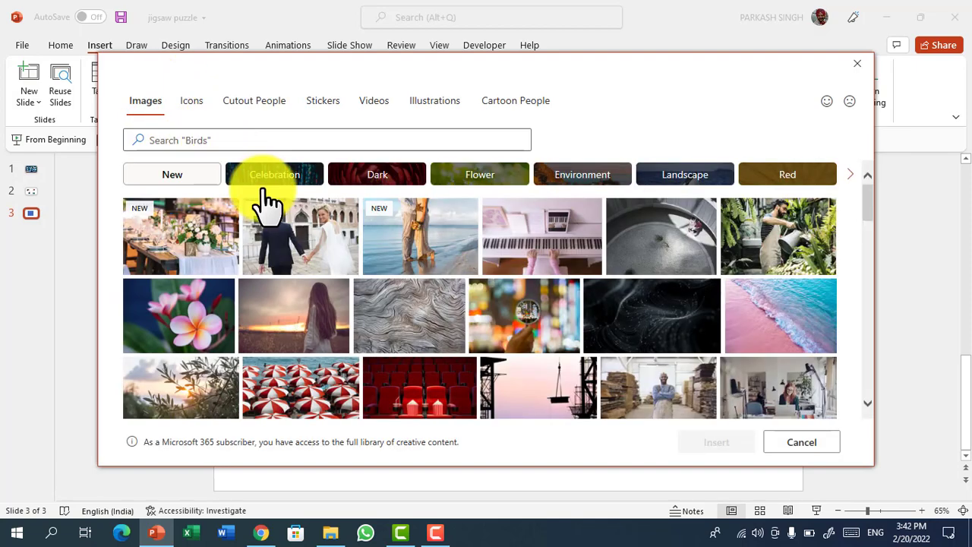
pyautogui.scroll(-3, 440, 336)
pyautogui.scroll(-10, 445, 327)
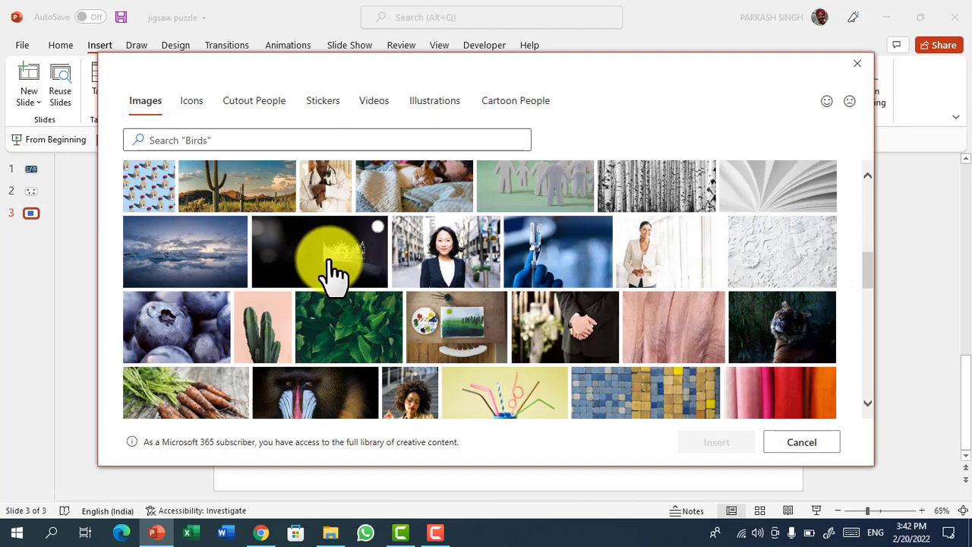
pyautogui.click(332, 271)
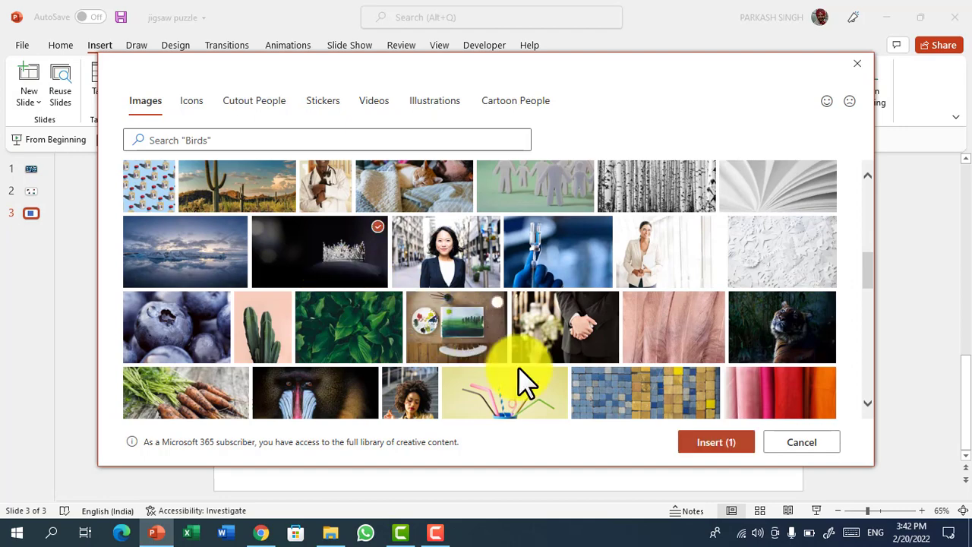
pyautogui.click(706, 442)
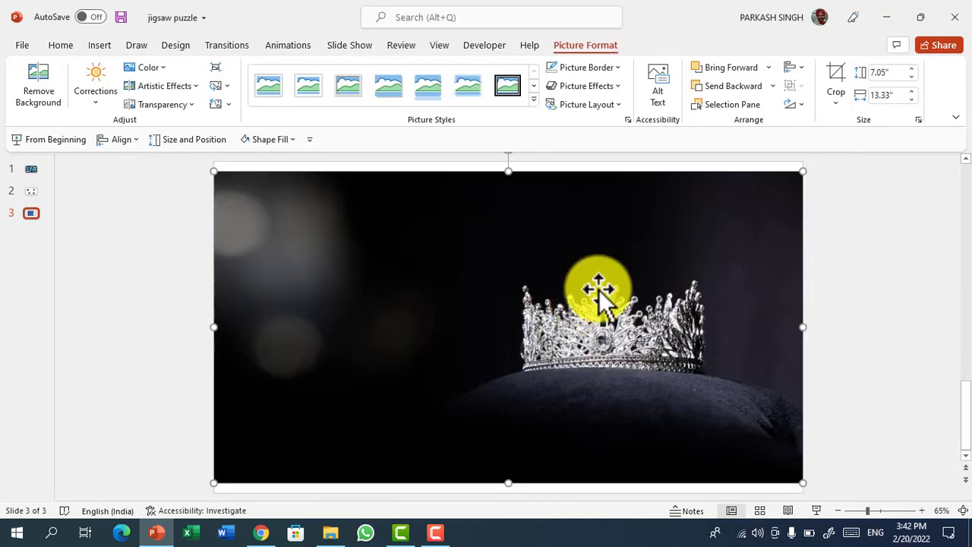
# - Crop the crown picture to a 1:1 aspect ratio with the crown centred in the frame
pyautogui.moveTo(620, 310)
pyautogui.mouseDown()
pyautogui.moveTo(599, 286)
pyautogui.moveTo(632, 319)
pyautogui.mouseUp()
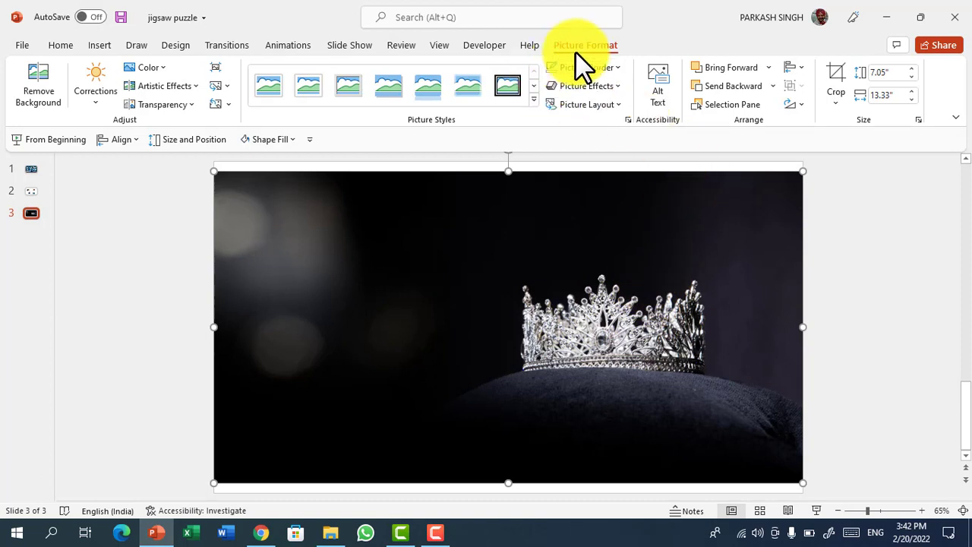
pyautogui.click(836, 100)
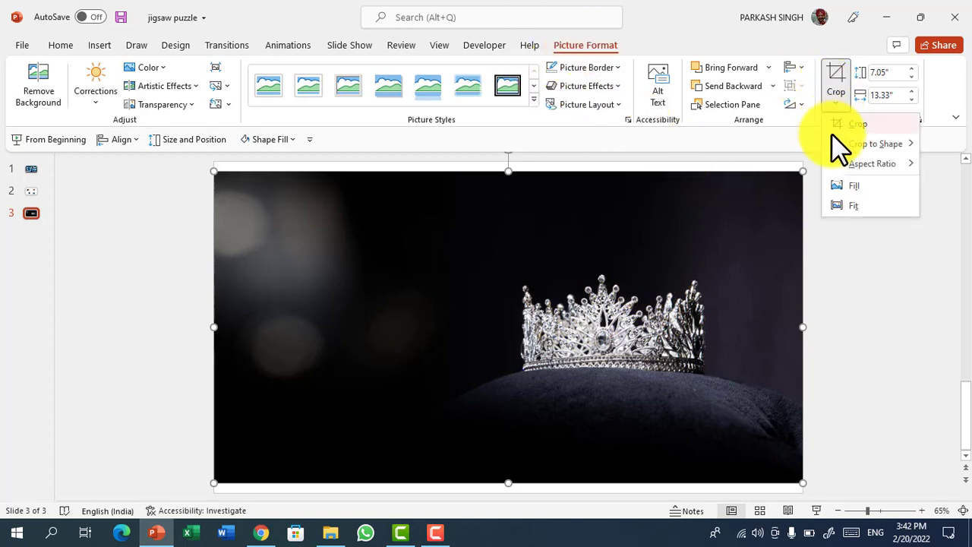
pyautogui.moveTo(871, 164)
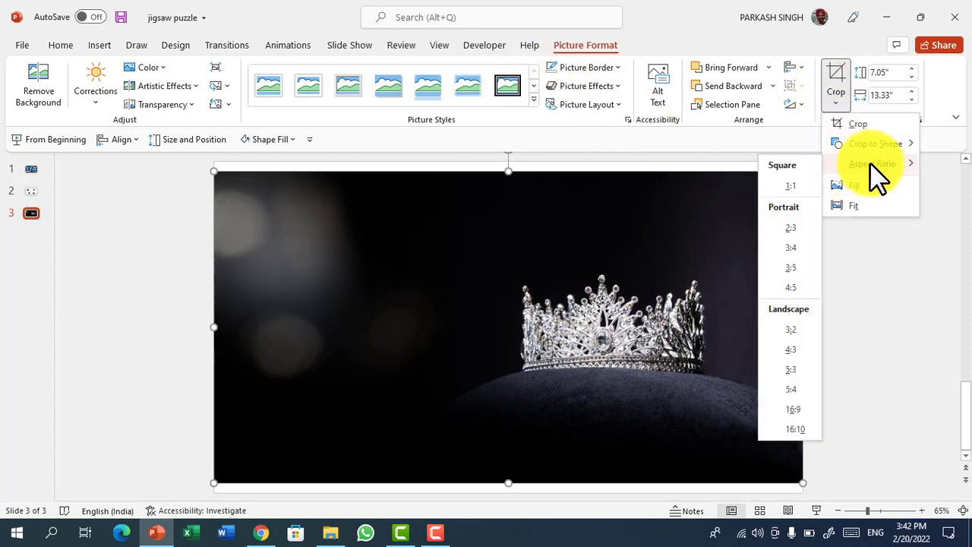
pyautogui.click(790, 187)
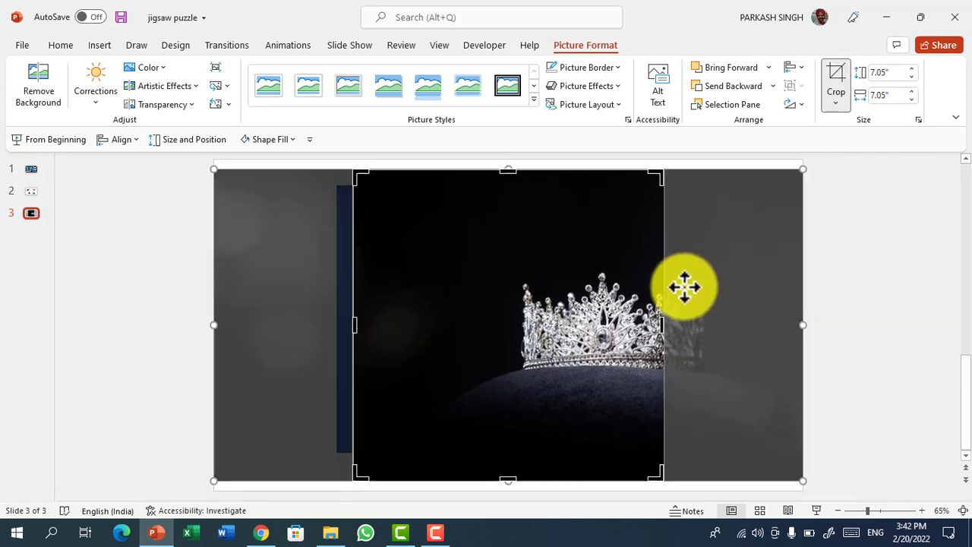
pyautogui.moveTo(577, 319); pyautogui.dragTo(477, 314)
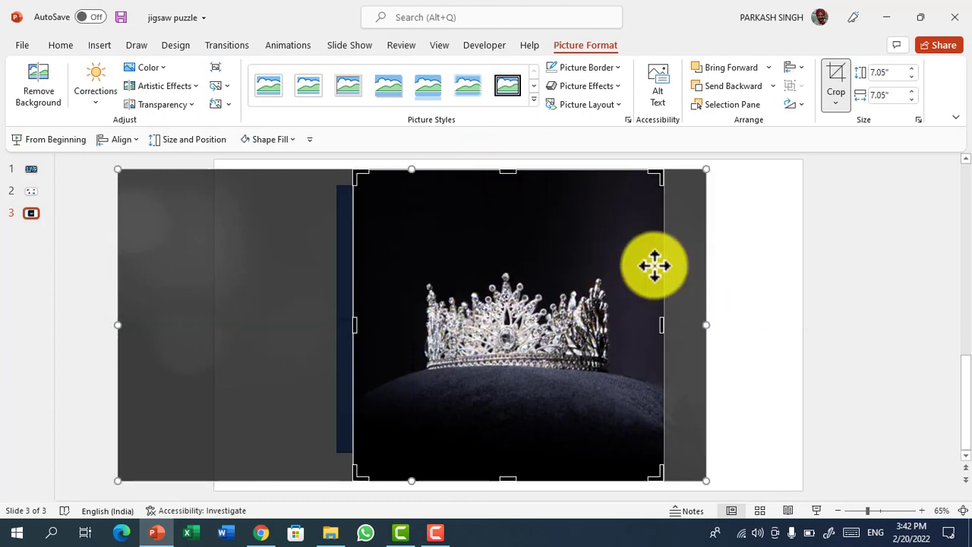
pyautogui.press('Escape')
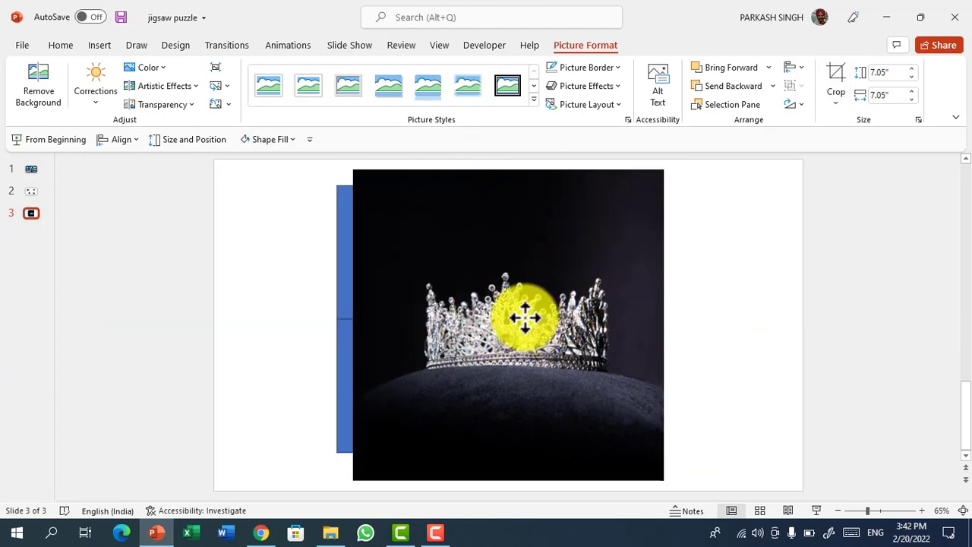
# - Position the cropped picture over the puzzle and scale it to about 6.03" square to match the puzzle's outline
pyautogui.moveTo(521, 317); pyautogui.dragTo(519, 293)
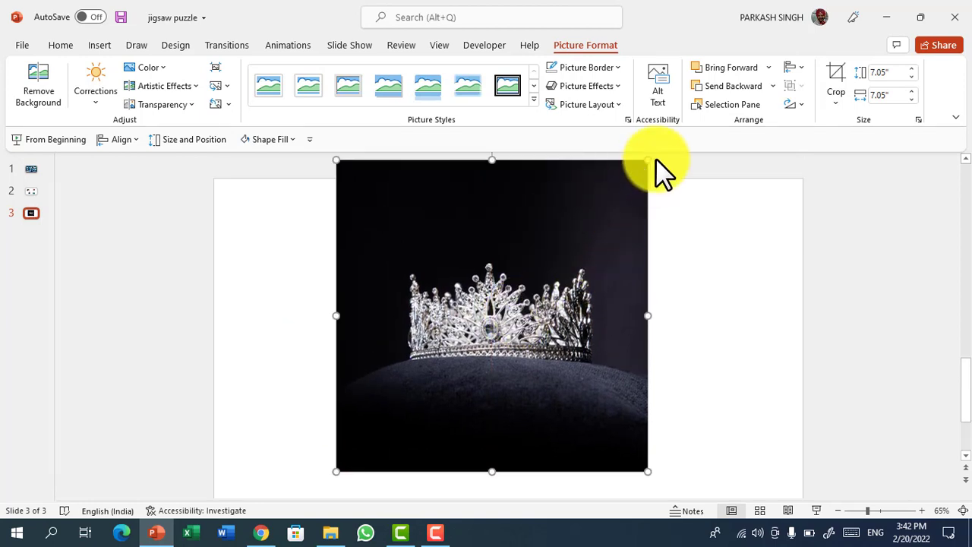
pyautogui.moveTo(640, 171); pyautogui.dragTo(605, 228)
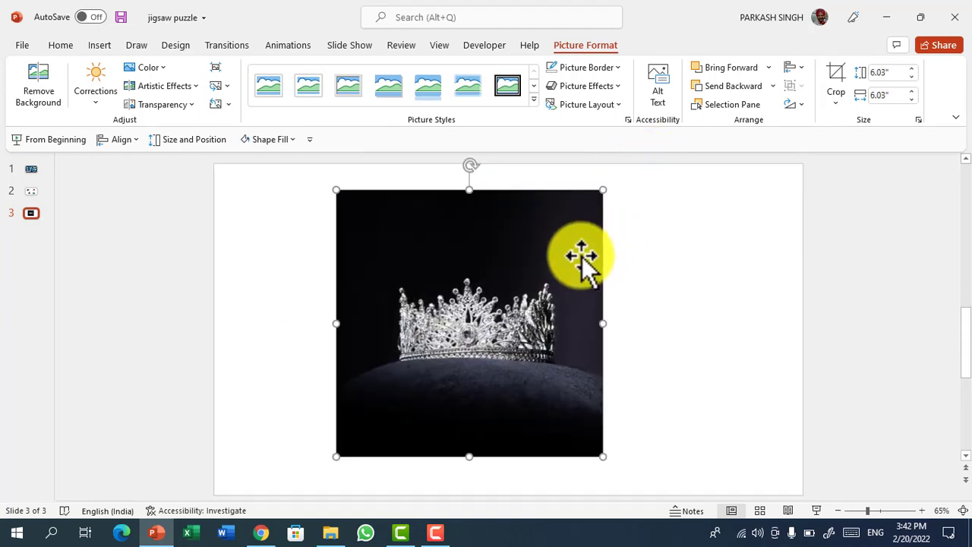
# - Place the crown picture and a duplicate of it off the puzzle, with one right beside it and level with its top edge
pyautogui.moveTo(524, 305); pyautogui.dragTo(892, 235)
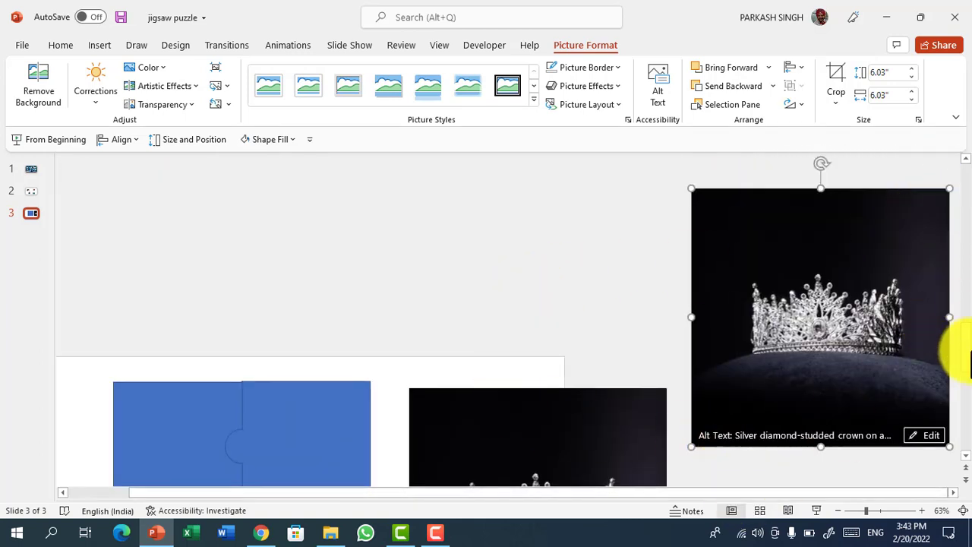
pyautogui.moveTo(965, 347); pyautogui.dragTo(966, 388)
pyautogui.moveTo(966, 447); pyautogui.dragTo(966, 456)
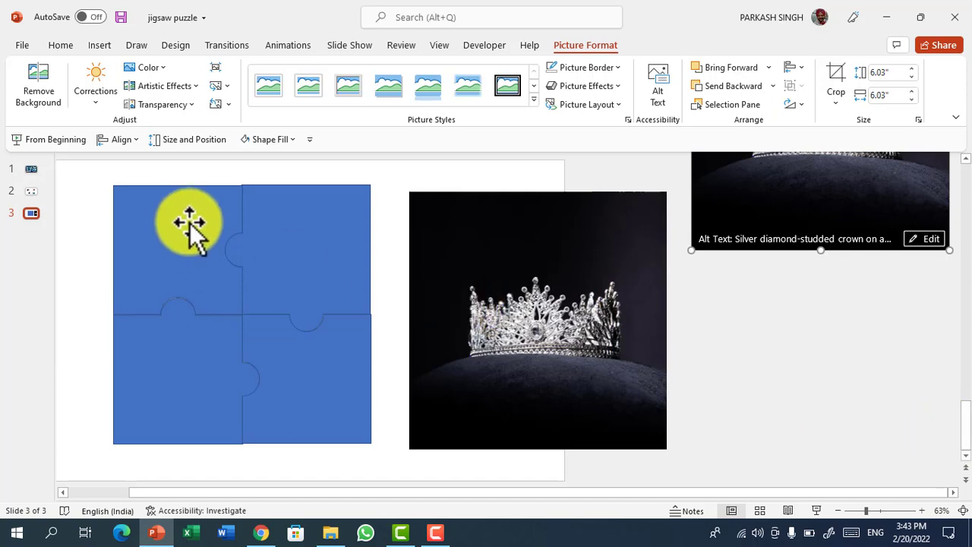
pyautogui.click(199, 258)
pyautogui.moveTo(486, 311); pyautogui.dragTo(459, 304)
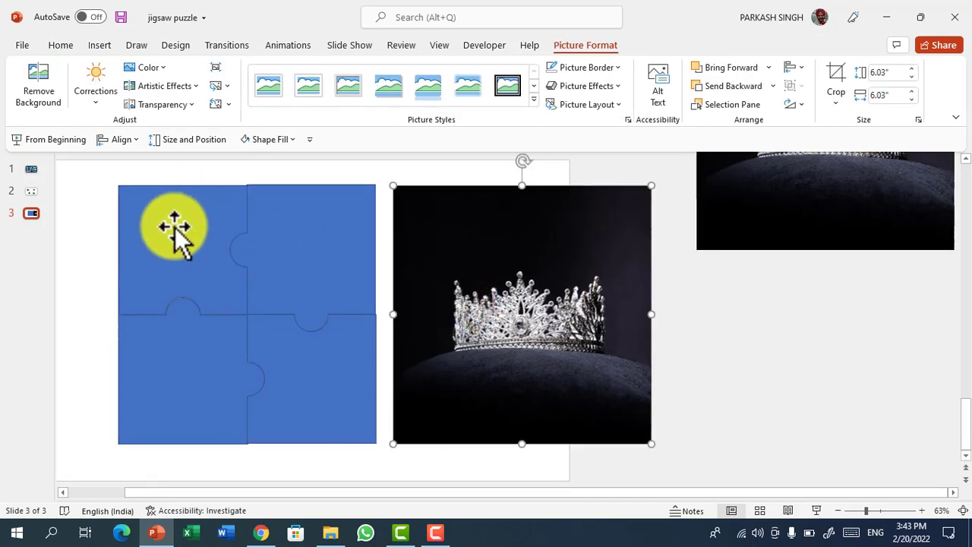
# - Bring the upper-left puzzle piece to the front and place it over the upper-left corner of the adjacent crown picture
pyautogui.moveTo(167, 237)
pyautogui.mouseDown()
pyautogui.moveTo(428, 256)
pyautogui.moveTo(269, 217)
pyautogui.moveTo(162, 225)
pyautogui.moveTo(170, 239)
pyautogui.mouseUp()
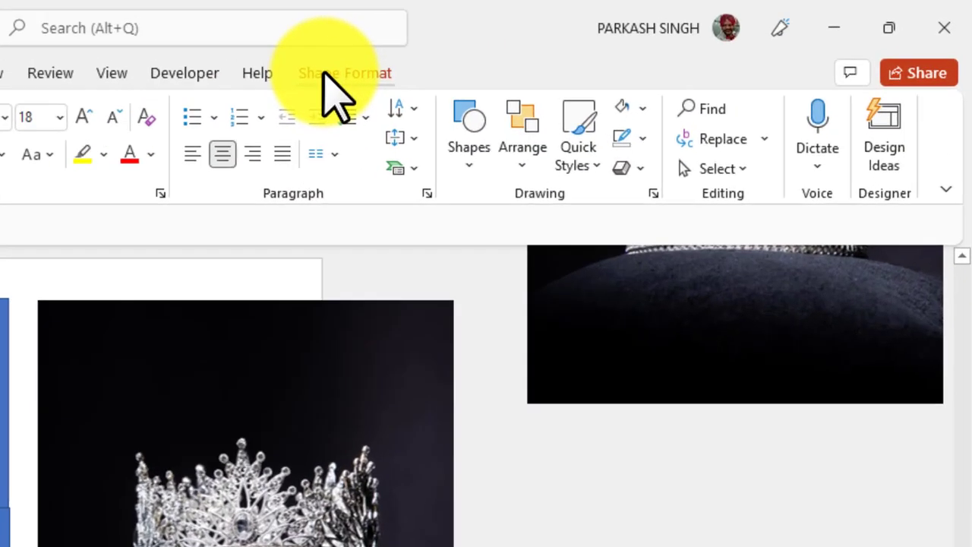
pyautogui.click(326, 73)
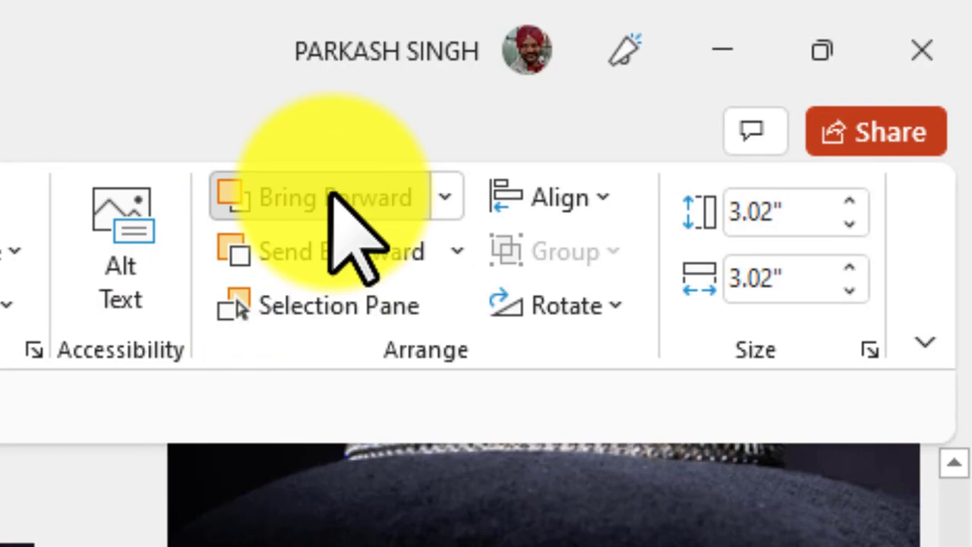
pyautogui.click(445, 199)
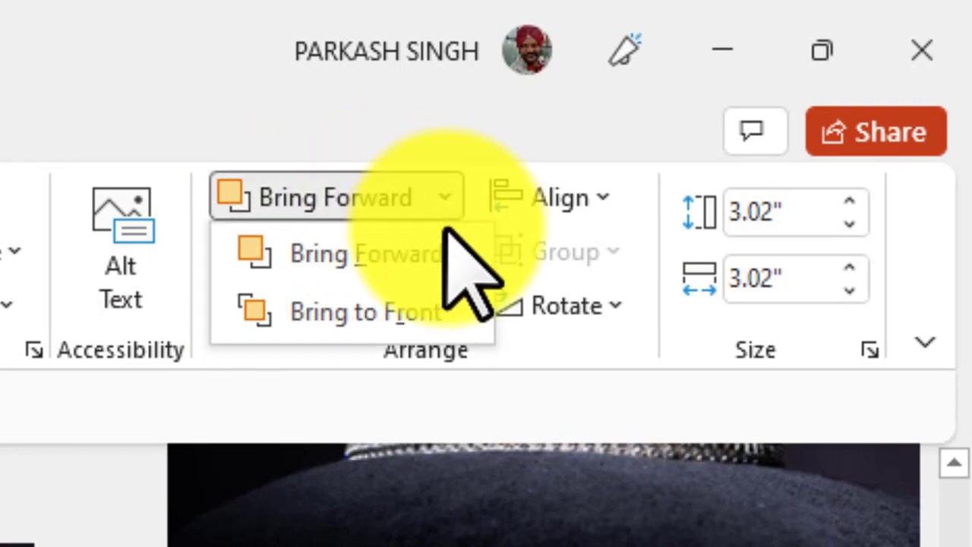
pyautogui.click(423, 319)
pyautogui.moveTo(349, 277); pyautogui.dragTo(464, 264)
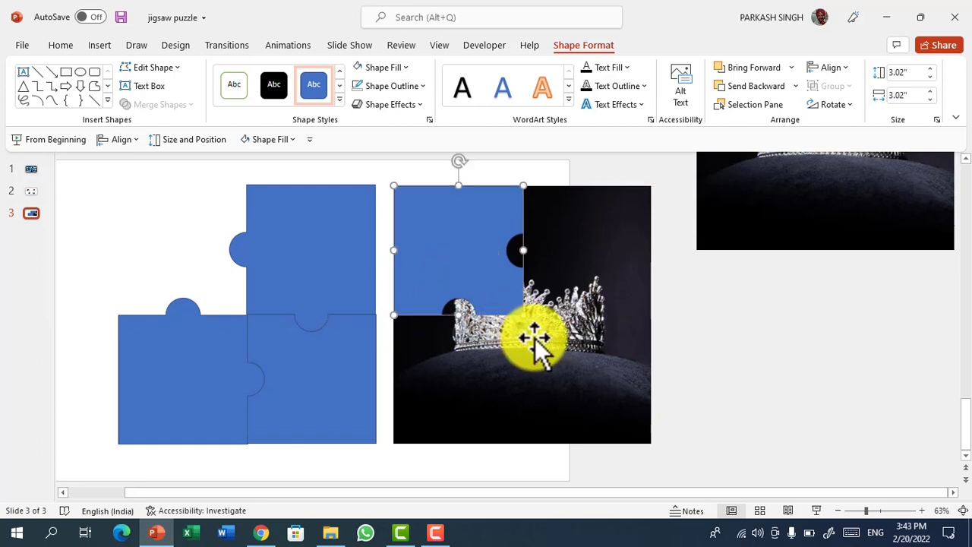
# - Intersect the crown picture with the blue piece covering its upper-left corner
pyautogui.click(615, 386)
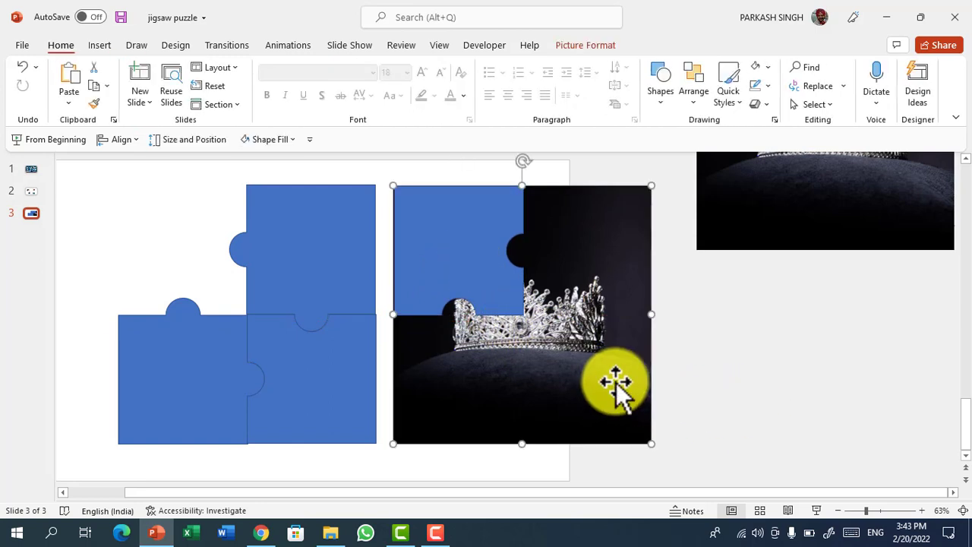
pyautogui.keyDown('ctrl'); pyautogui.click(478, 270); pyautogui.keyUp('ctrl')
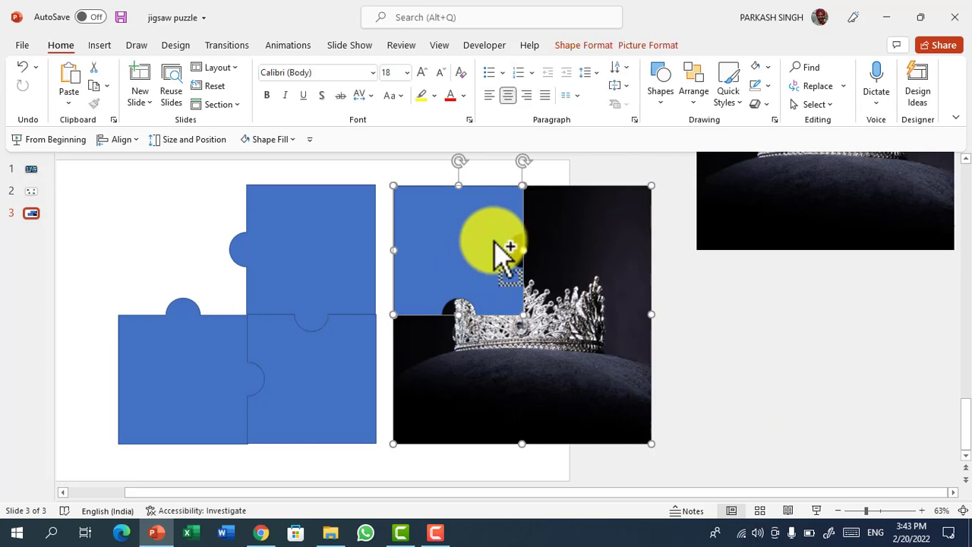
pyautogui.click(673, 50)
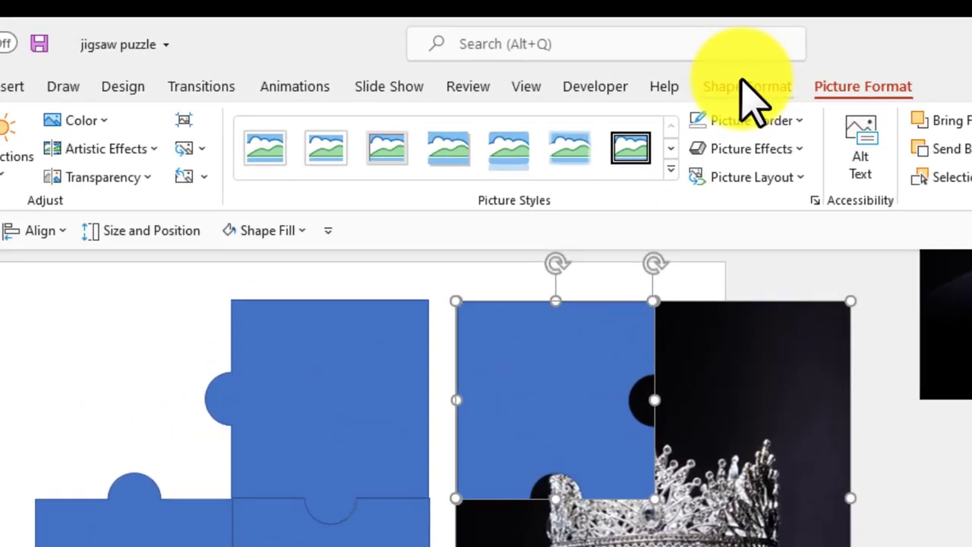
pyautogui.click(584, 45)
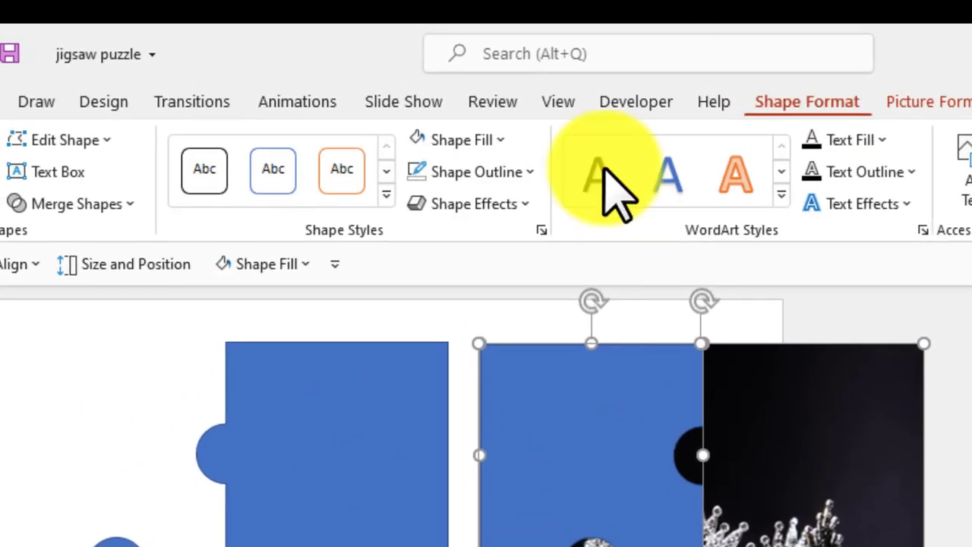
pyautogui.click(72, 203)
pyautogui.click(78, 374)
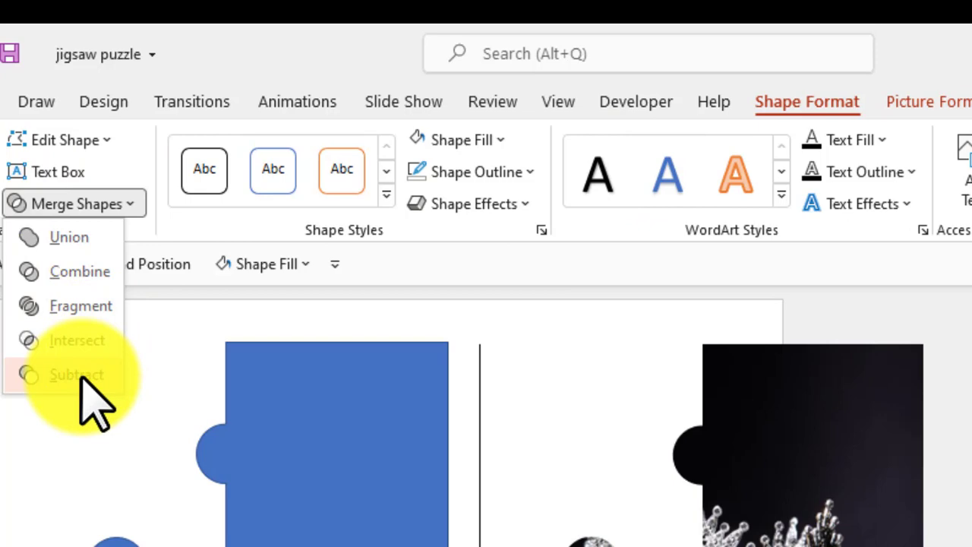
# - Fit the cut-out picture piece into the empty upper-left position of the puzzle
pyautogui.press('Escape')
pyautogui.click(560, 456)
pyautogui.moveTo(560, 456); pyautogui.dragTo(85, 465)
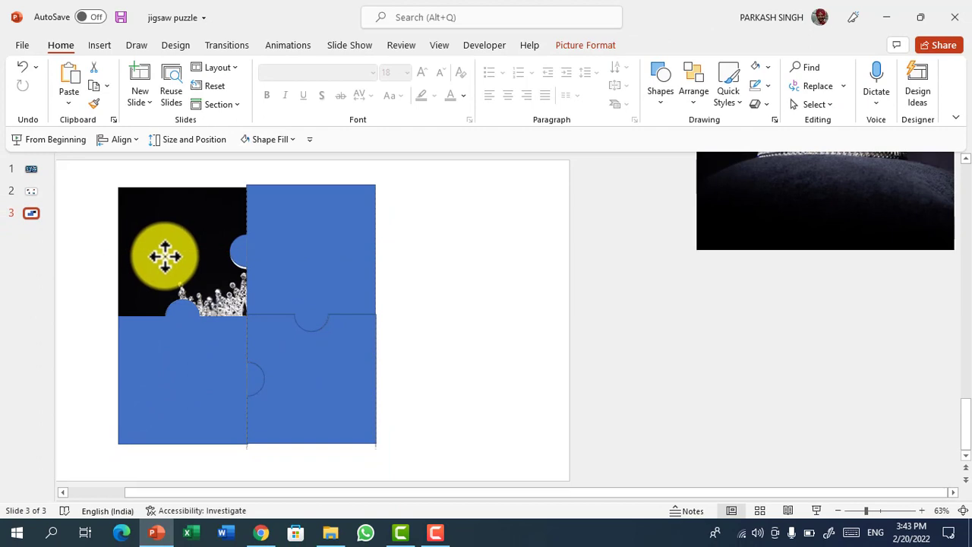
pyautogui.moveTo(164, 256); pyautogui.dragTo(166, 253)
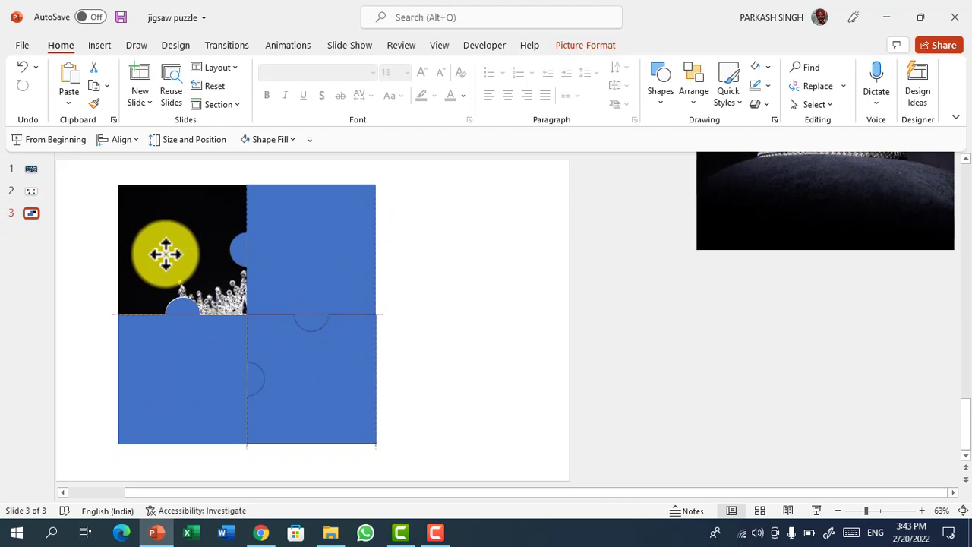
# - Duplicate the spare crown picture and place one copy on each side of the puzzle
pyautogui.click(372, 307)
pyautogui.moveTo(748, 213); pyautogui.dragTo(465, 395)
pyautogui.moveTo(769, 300); pyautogui.dragTo(146, 334)
# - Bring the upper-right puzzle piece to the front and place it over the upper-right corner of the right-hand crown picture
pyautogui.moveTo(579, 278)
pyautogui.mouseDown()
pyautogui.moveTo(577, 269)
pyautogui.moveTo(716, 273)
pyautogui.moveTo(570, 275)
pyautogui.moveTo(584, 282)
pyautogui.mouseUp()
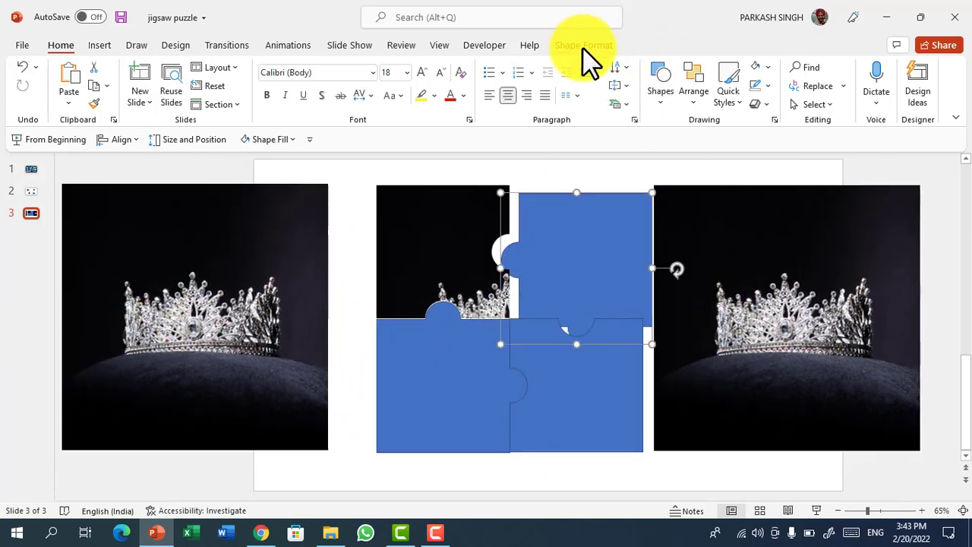
pyautogui.click(583, 46)
pyautogui.click(793, 67)
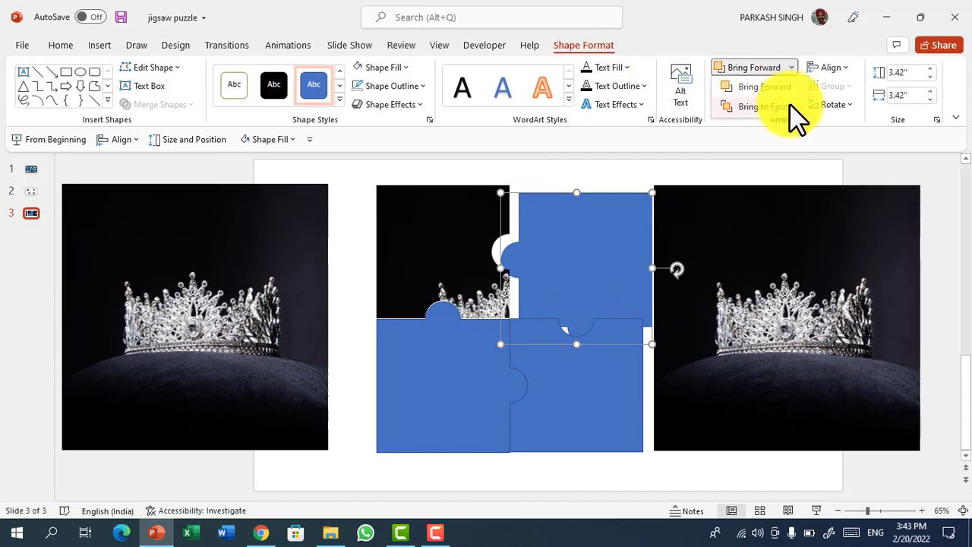
pyautogui.click(786, 108)
pyautogui.moveTo(586, 253); pyautogui.dragTo(846, 249)
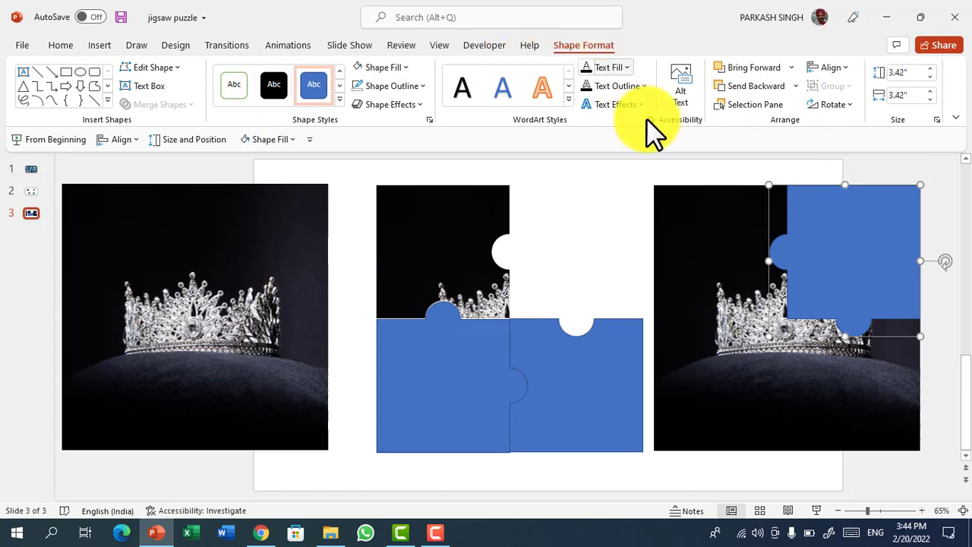
# - Intersect the right-hand crown picture with its overlying blue piece and fit the cut-out into the puzzle's upper-right gap
pyautogui.click(775, 375)
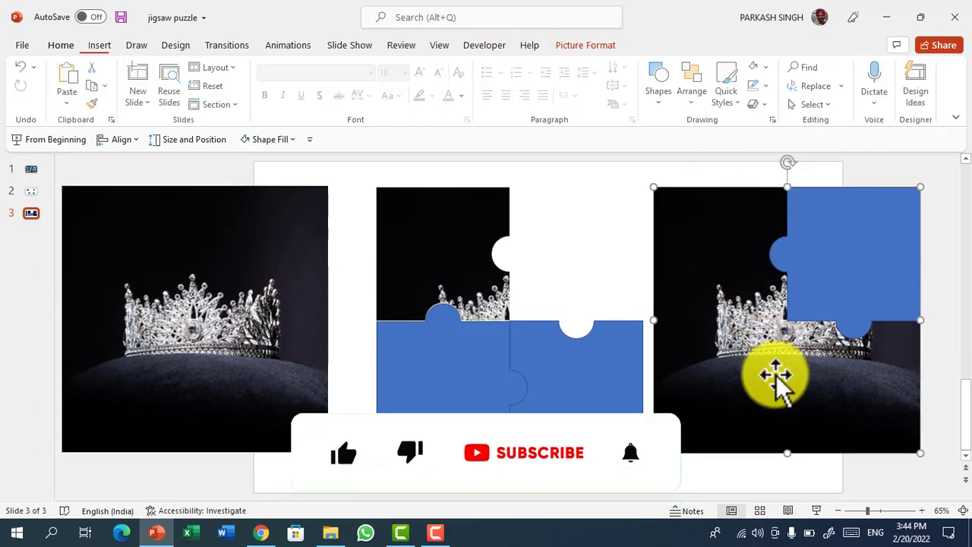
pyautogui.keyDown('ctrl'); pyautogui.click(866, 281); pyautogui.keyUp('ctrl')
pyautogui.click(595, 50)
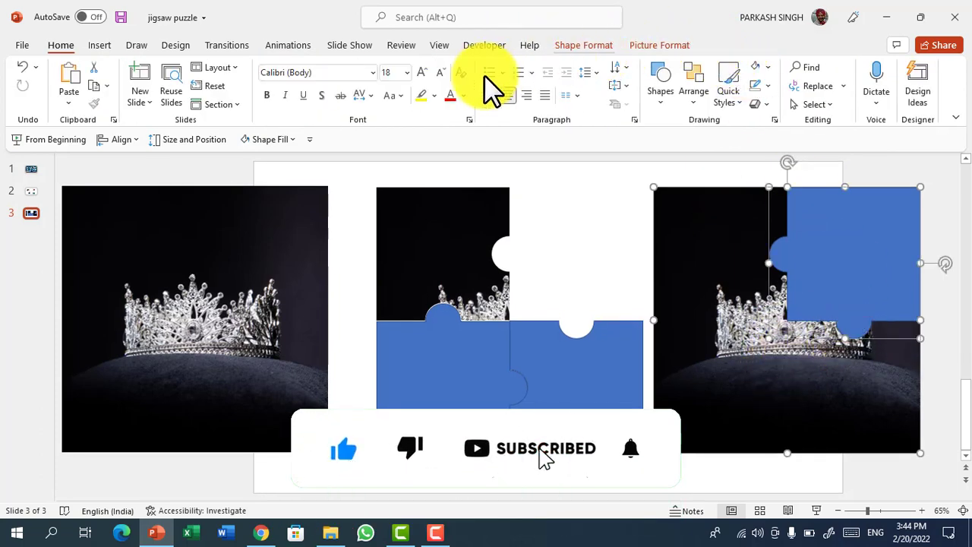
pyautogui.click(152, 105)
pyautogui.click(178, 186)
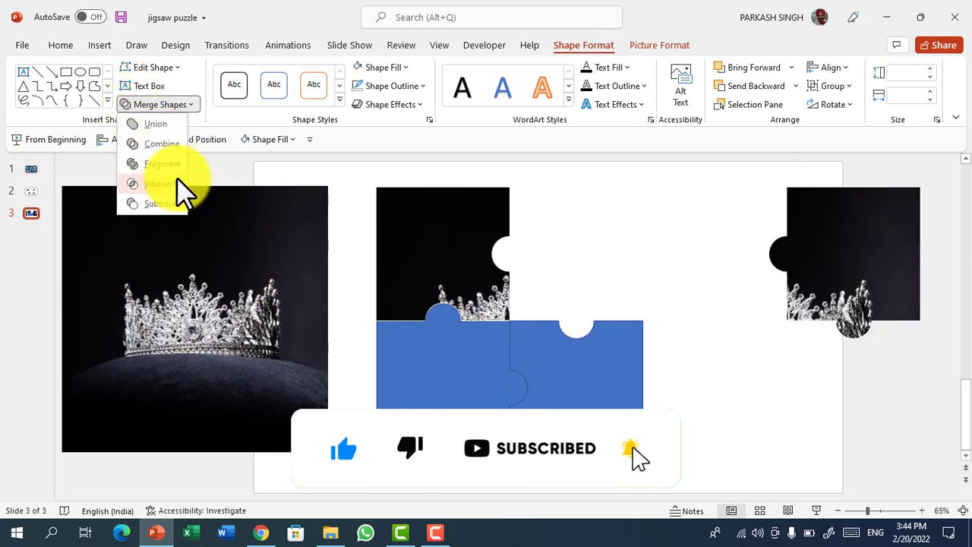
pyautogui.moveTo(859, 252); pyautogui.dragTo(597, 253)
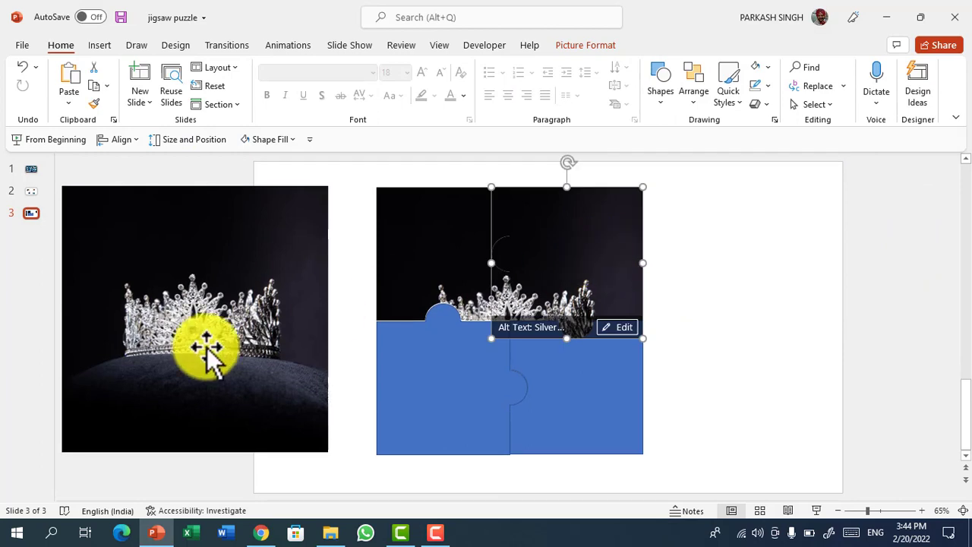
# - Place one crown picture on each side of the puzzle and the lower-right blue piece over the right-hand picture's lower-right corner
pyautogui.moveTo(206, 347); pyautogui.dragTo(819, 341)
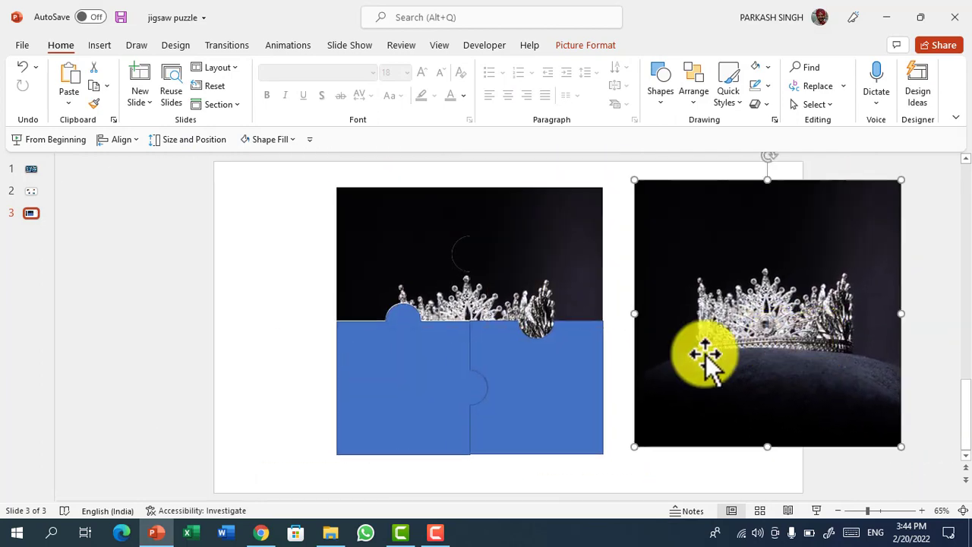
pyautogui.moveTo(531, 384); pyautogui.dragTo(554, 382)
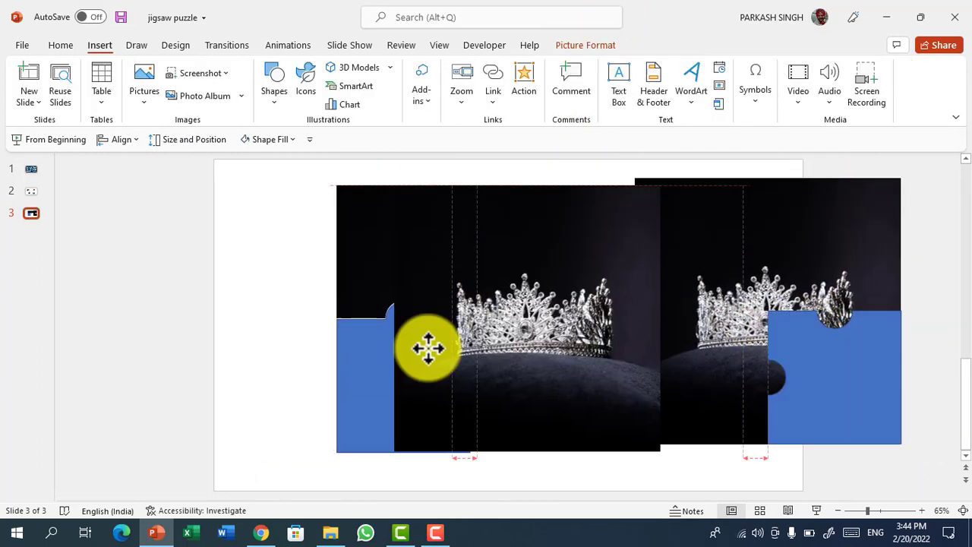
pyautogui.moveTo(428, 347); pyautogui.dragTo(152, 334)
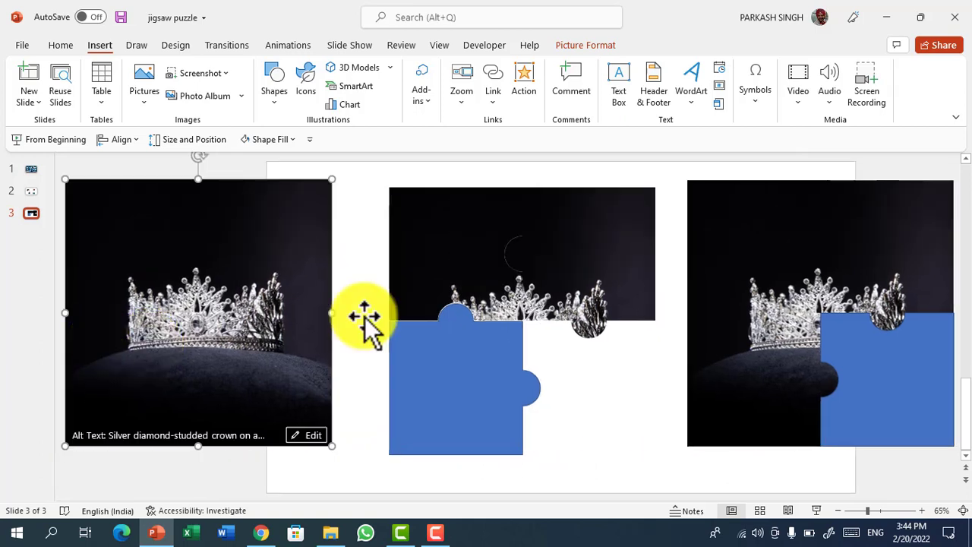
# - Intersect the right-hand crown picture with its overlying blue piece and fit the cut-out into the puzzle's lower-right gap
pyautogui.click(868, 386)
pyautogui.keyDown('shift'); pyautogui.click(771, 353); pyautogui.keyUp('shift')
pyautogui.click(631, 449)
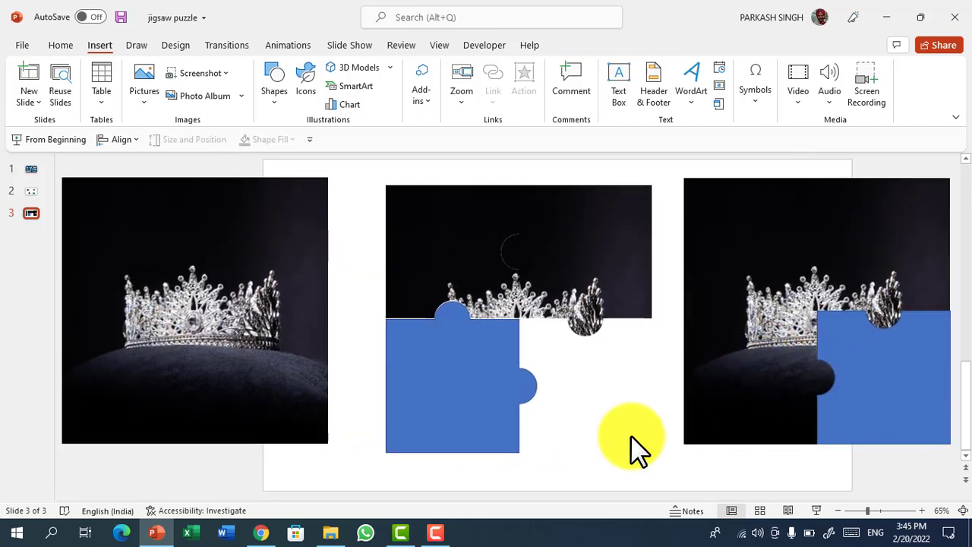
pyautogui.click(764, 382)
pyautogui.keyDown('shift'); pyautogui.click(849, 382); pyautogui.keyUp('shift')
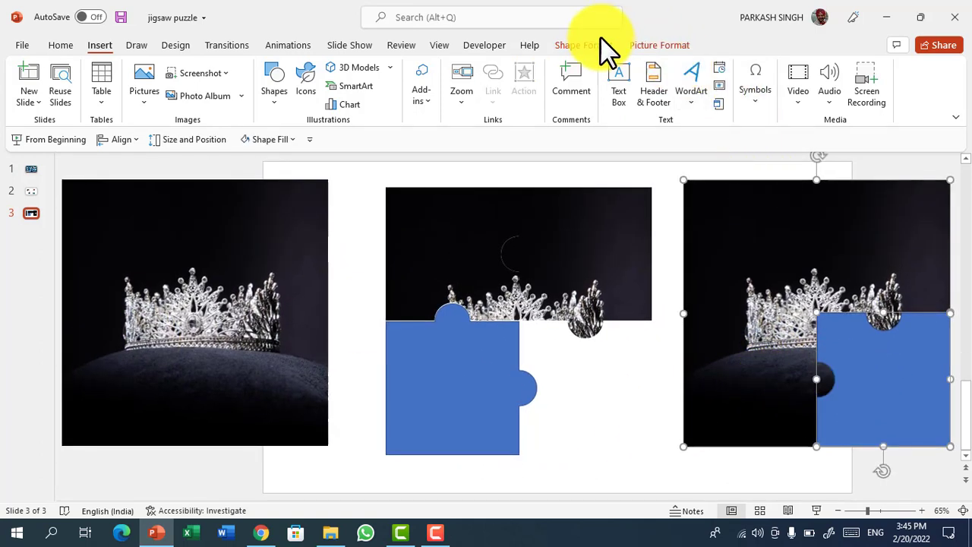
pyautogui.click(162, 111)
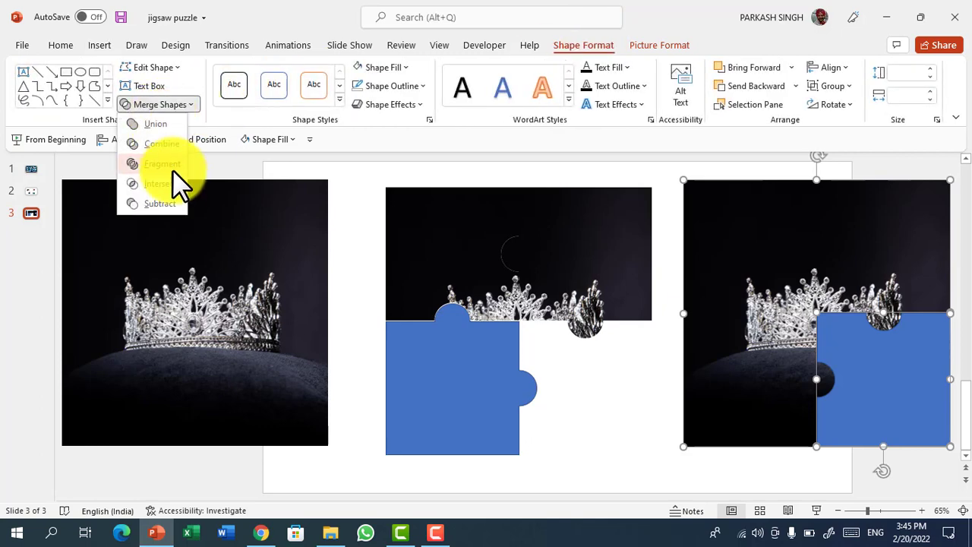
pyautogui.click(169, 186)
pyautogui.moveTo(835, 395); pyautogui.dragTo(557, 387)
# - Bring the lower-left blue piece to the front and place it over the lower-left corner of the remaining crown picture
pyautogui.click(458, 395)
pyautogui.moveTo(454, 420); pyautogui.dragTo(396, 402)
pyautogui.click(582, 45)
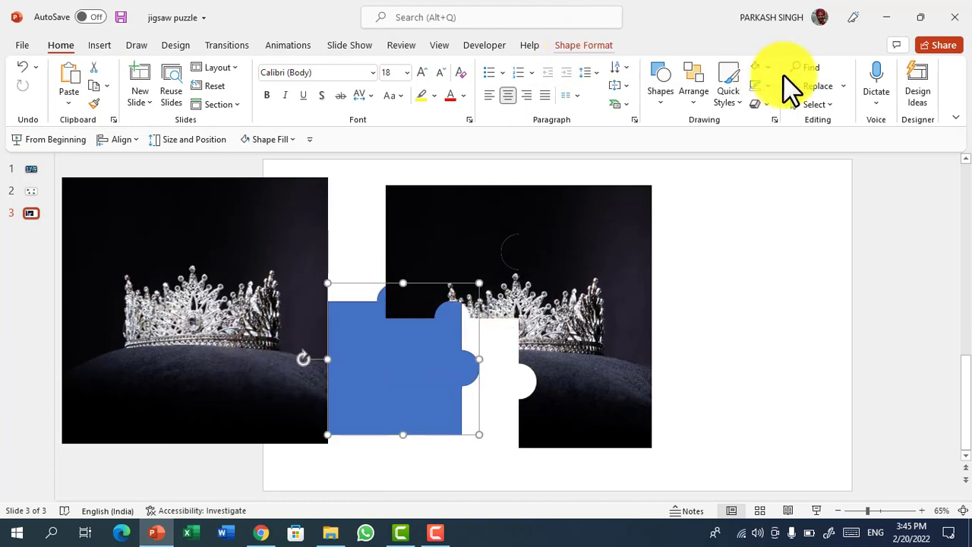
pyautogui.click(792, 68)
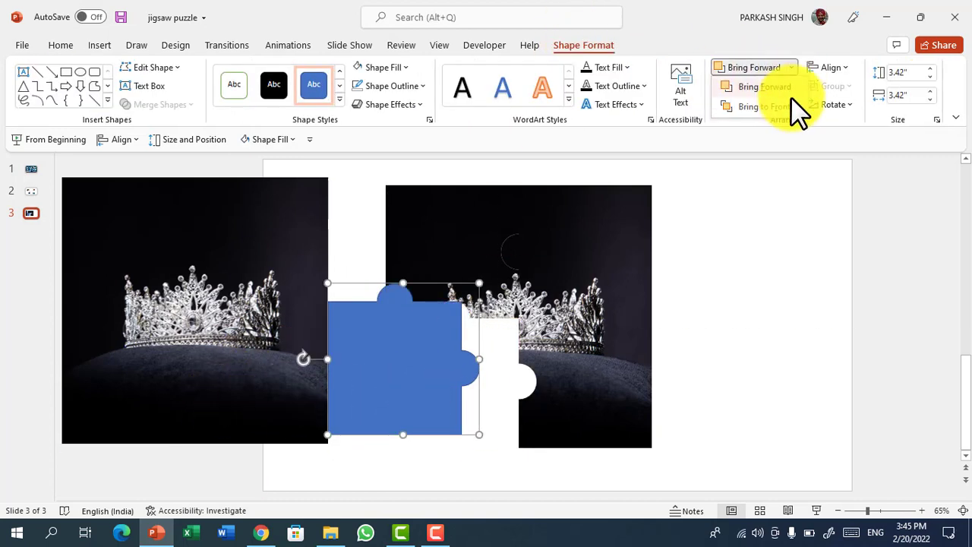
pyautogui.click(790, 104)
pyautogui.moveTo(432, 387); pyautogui.dragTo(169, 397)
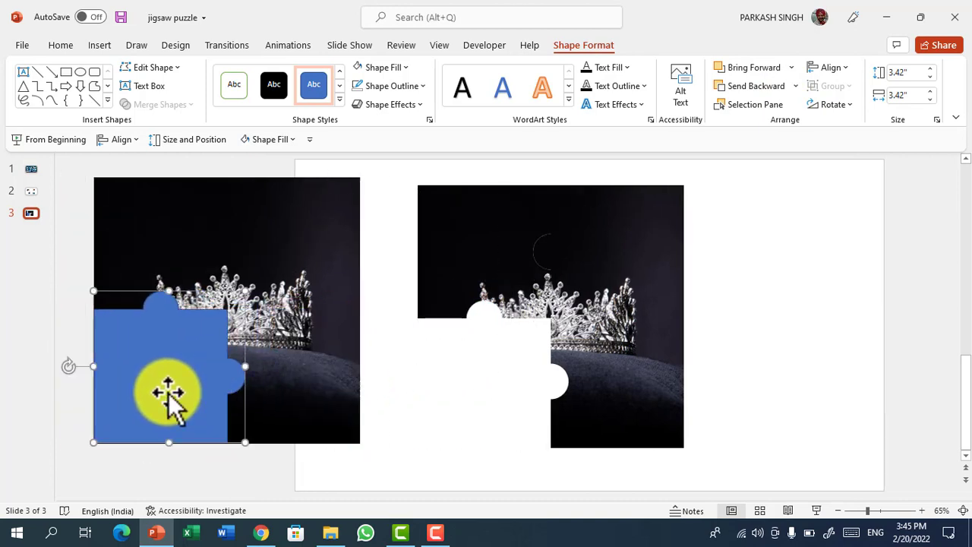
# - Intersect the left-hand crown picture with its overlying blue piece and fit the cut-out into the puzzle's lower-left gap
pyautogui.click(295, 417)
pyautogui.keyDown('shift'); pyautogui.click(161, 415); pyautogui.keyUp('shift')
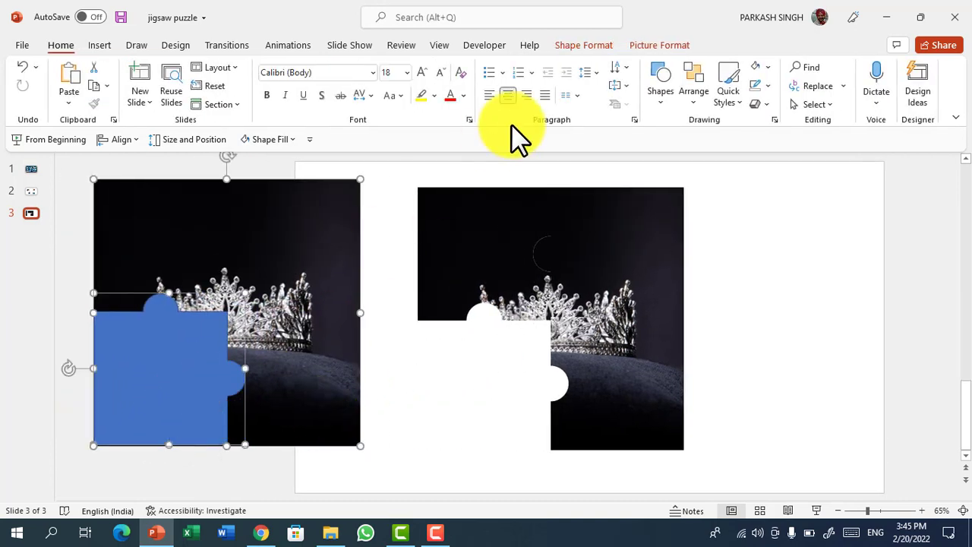
pyautogui.click(584, 45)
pyautogui.click(182, 105)
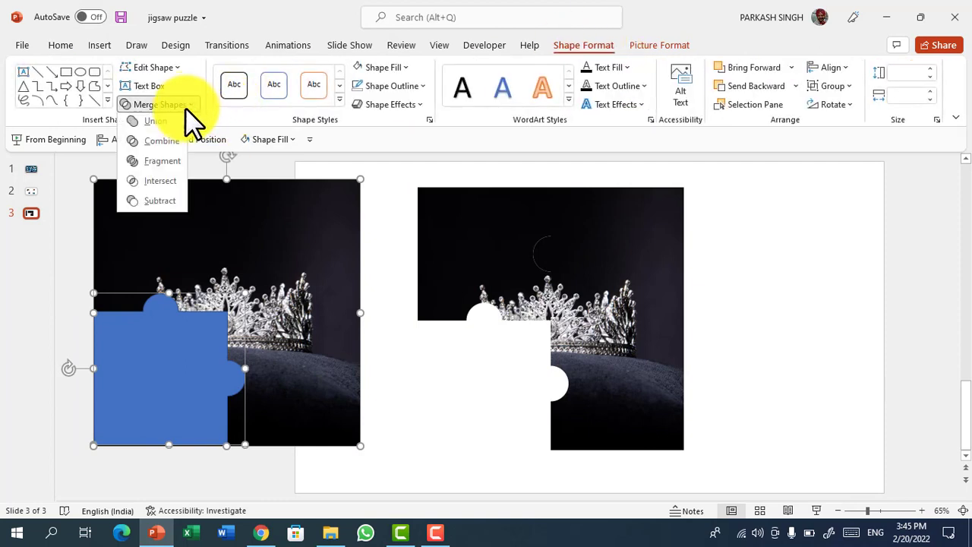
pyautogui.click(162, 184)
pyautogui.moveTo(187, 382); pyautogui.dragTo(498, 391)
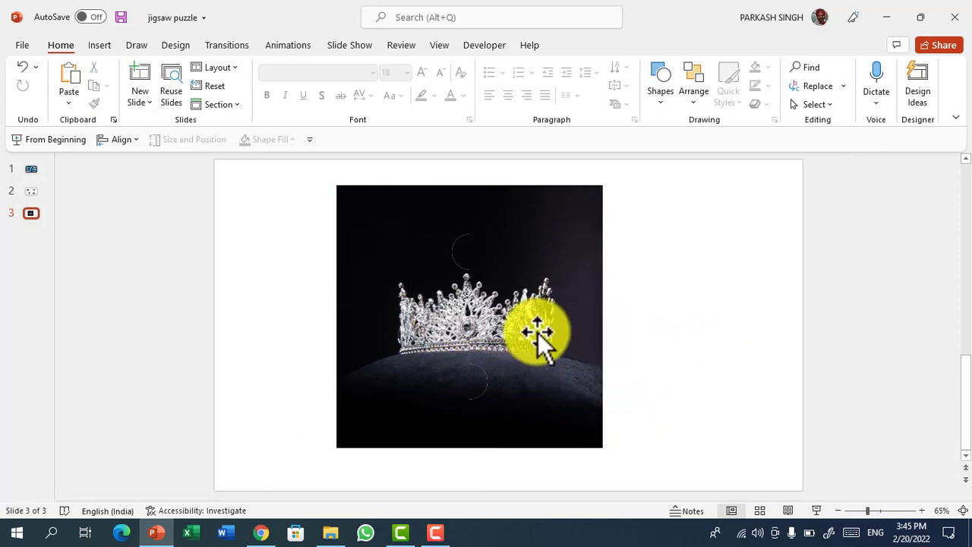
# - Pull the two right-hand picture pieces away from the puzzle and undo both moves
pyautogui.click(532, 278)
pyautogui.moveTo(531, 279); pyautogui.dragTo(703, 291)
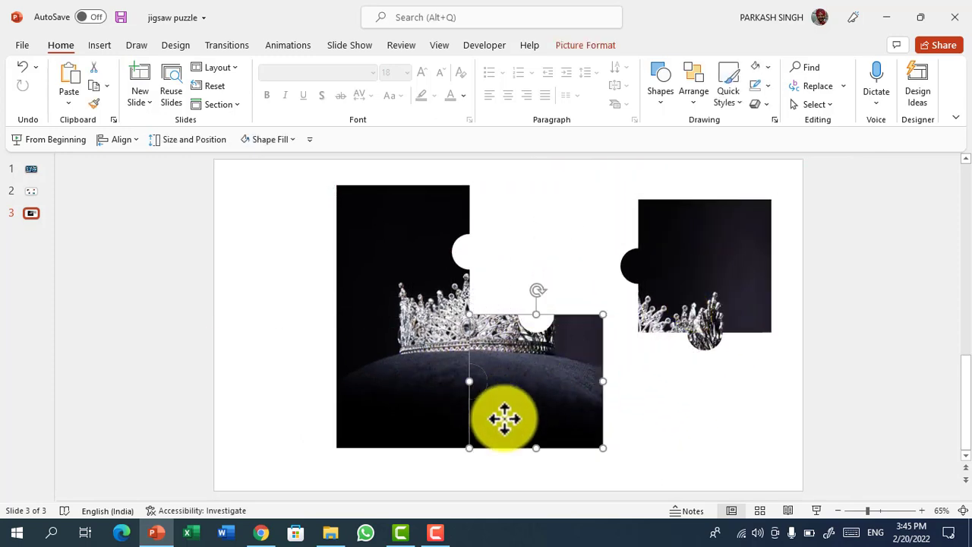
pyautogui.moveTo(503, 418); pyautogui.dragTo(565, 479)
pyautogui.hotkey('ctrl', 'z')
pyautogui.hotkey('ctrl', 'z')
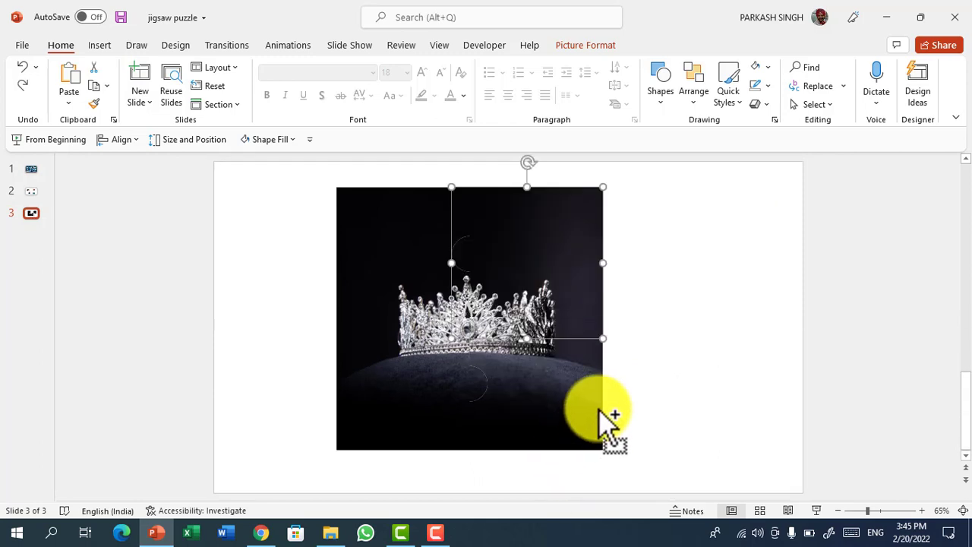
pyautogui.click(676, 311)
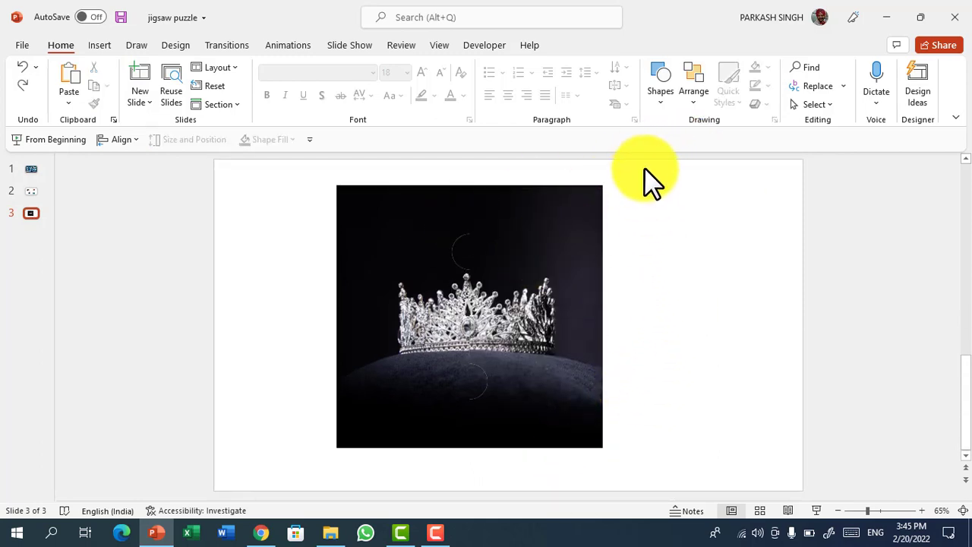
# - Give all four picture pieces of the puzzle a white border
pyautogui.moveTo(642, 158); pyautogui.dragTo(238, 494)
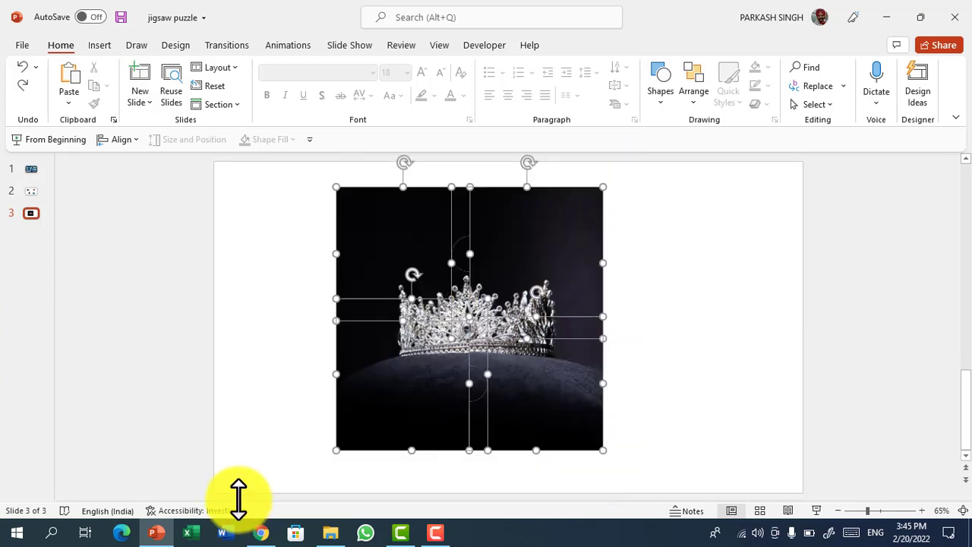
pyautogui.click(583, 49)
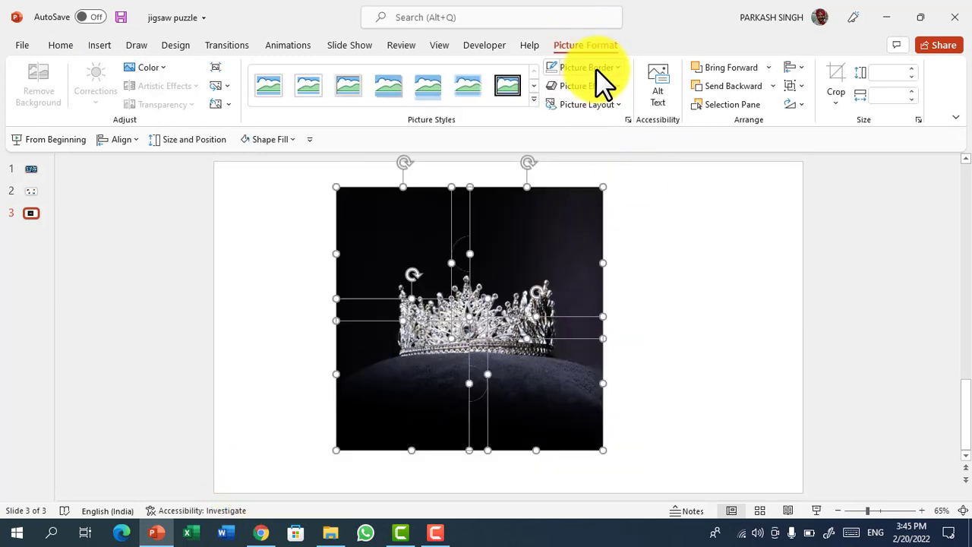
pyautogui.click(594, 69)
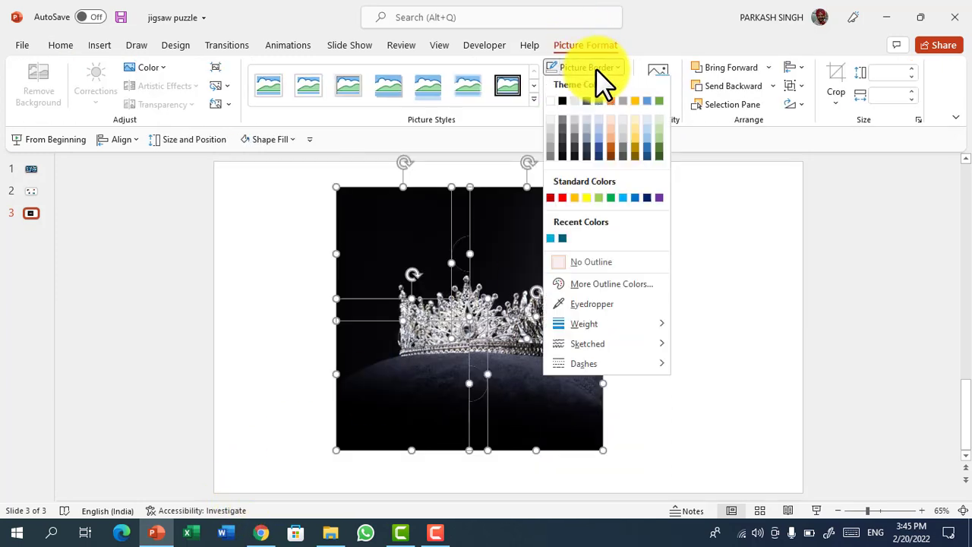
pyautogui.click(552, 101)
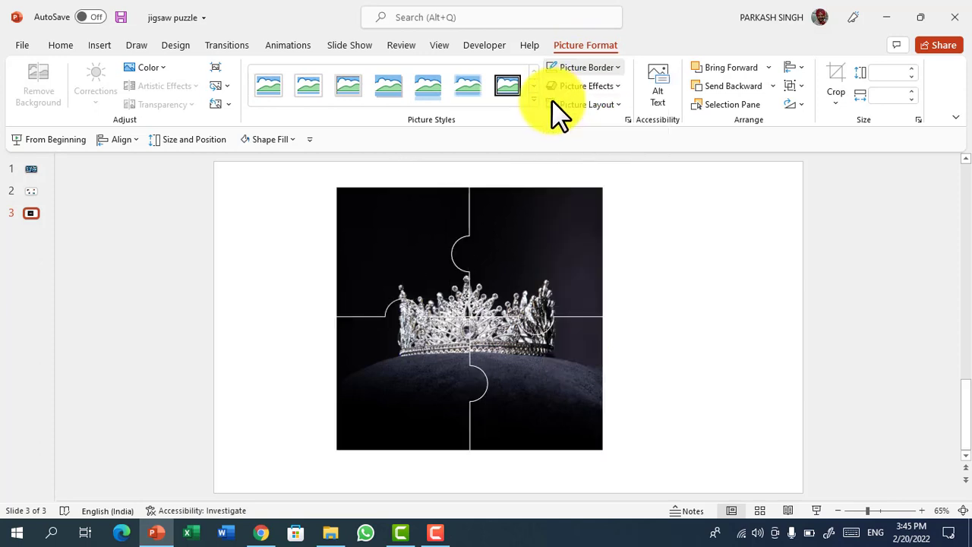
pyautogui.click(656, 221)
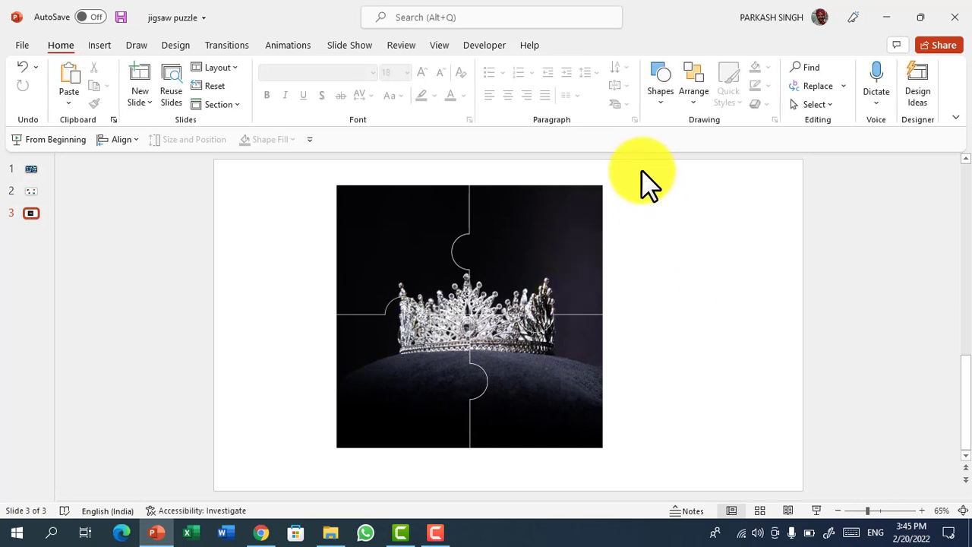
# - Set the border weight of all four puzzle pieces to 3 pt
pyautogui.moveTo(642, 169); pyautogui.dragTo(282, 510)
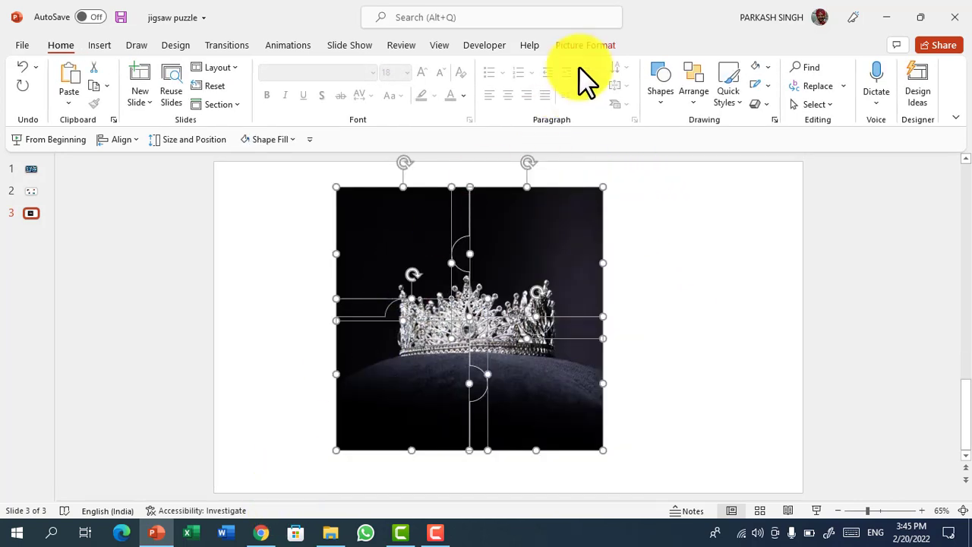
pyautogui.click(597, 47)
pyautogui.click(600, 67)
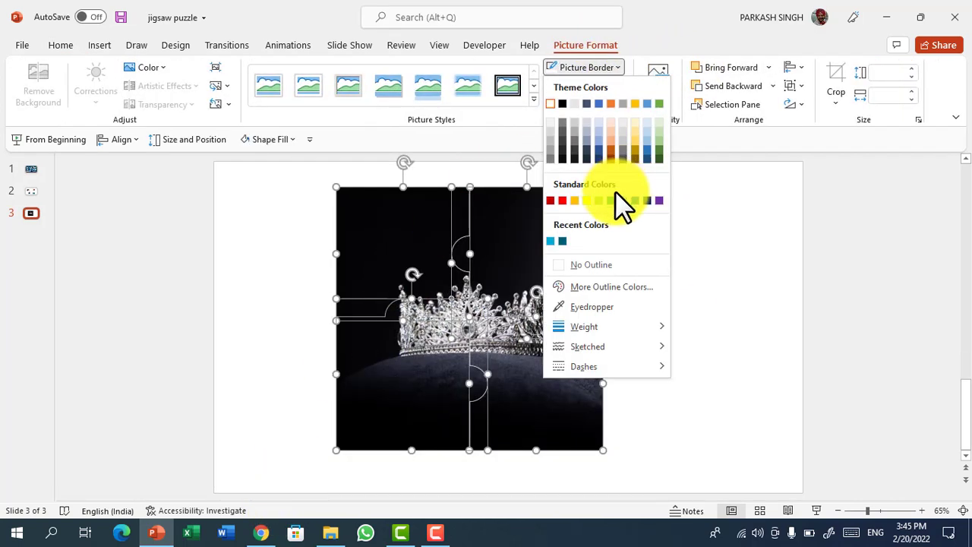
pyautogui.moveTo(596, 331)
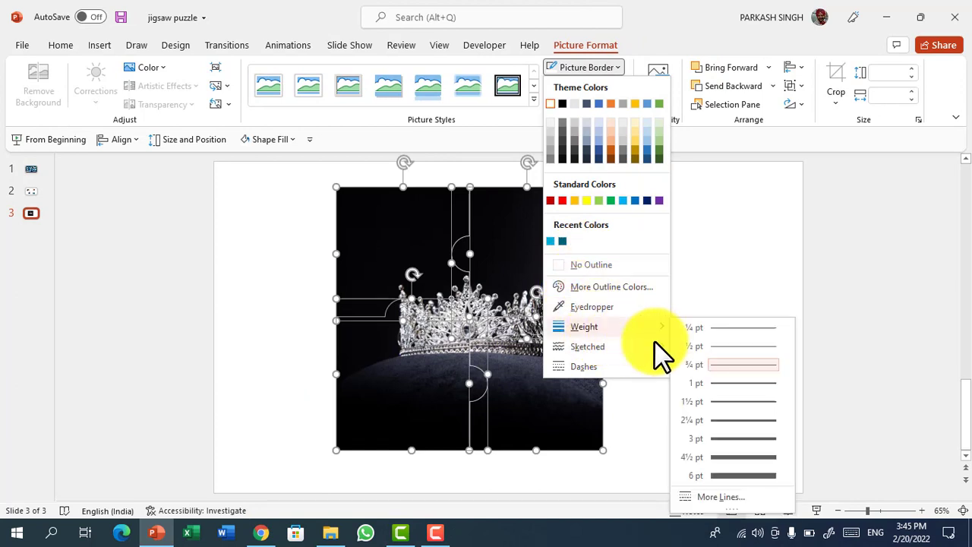
pyautogui.click(746, 438)
pyautogui.click(669, 197)
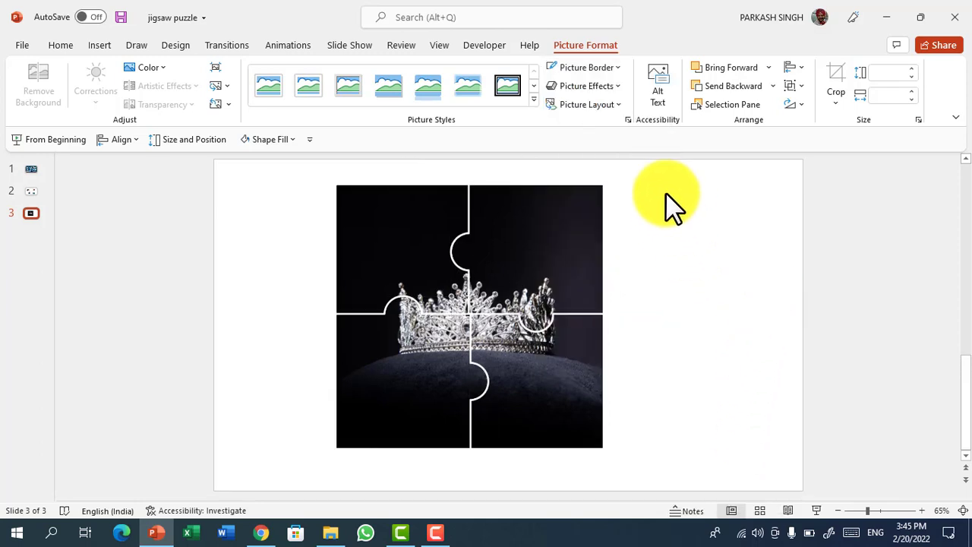
# - Apply the slightly wavy sketched line style, the third option, to the borders of all four puzzle pieces
pyautogui.moveTo(657, 161); pyautogui.dragTo(271, 475)
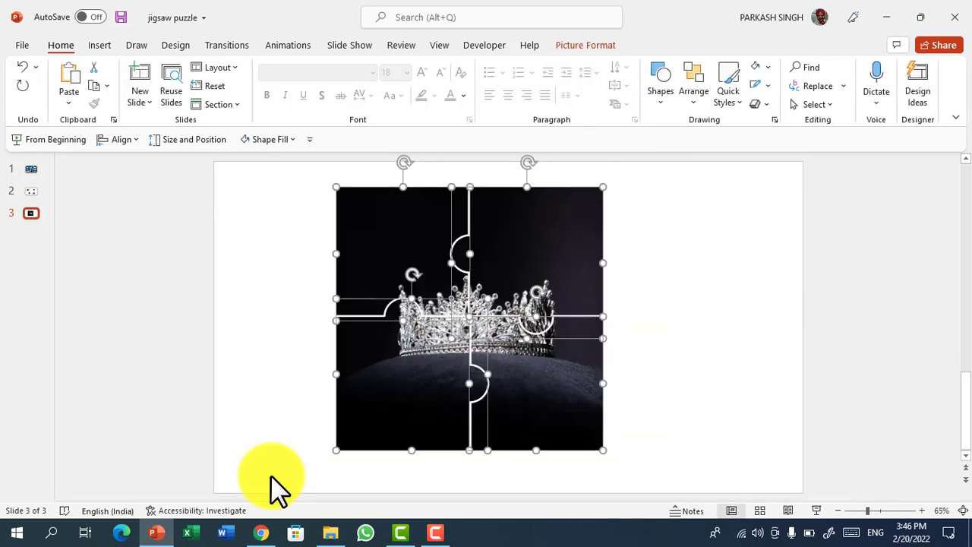
pyautogui.click(581, 47)
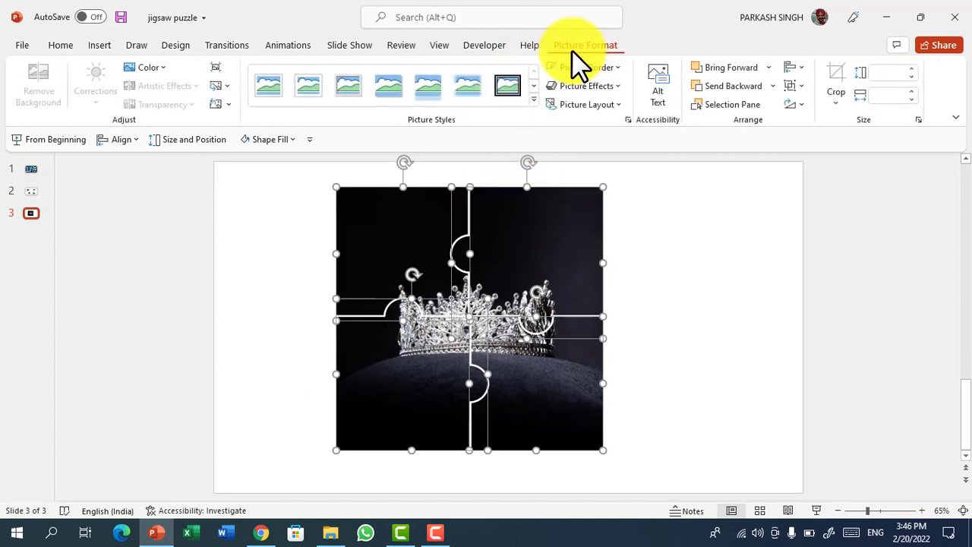
pyautogui.click(615, 69)
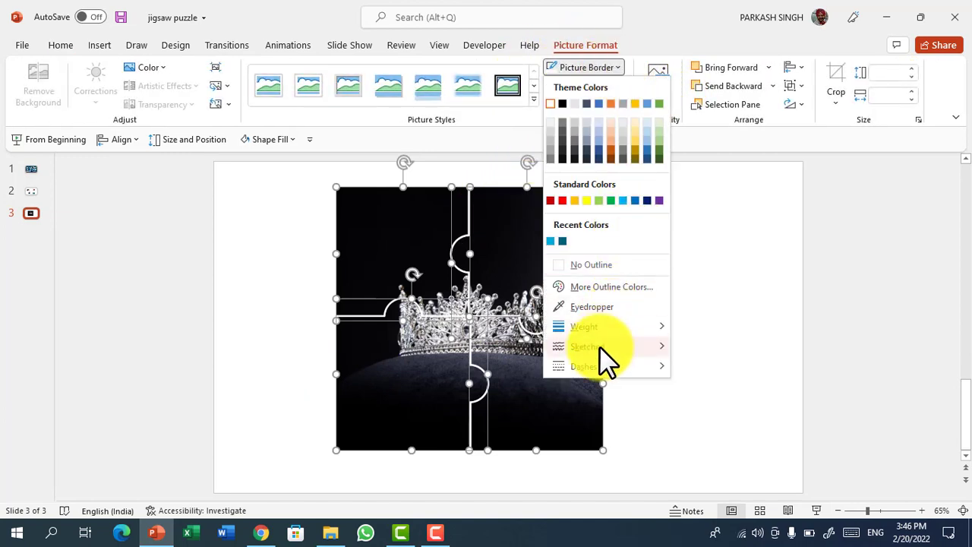
pyautogui.moveTo(599, 346)
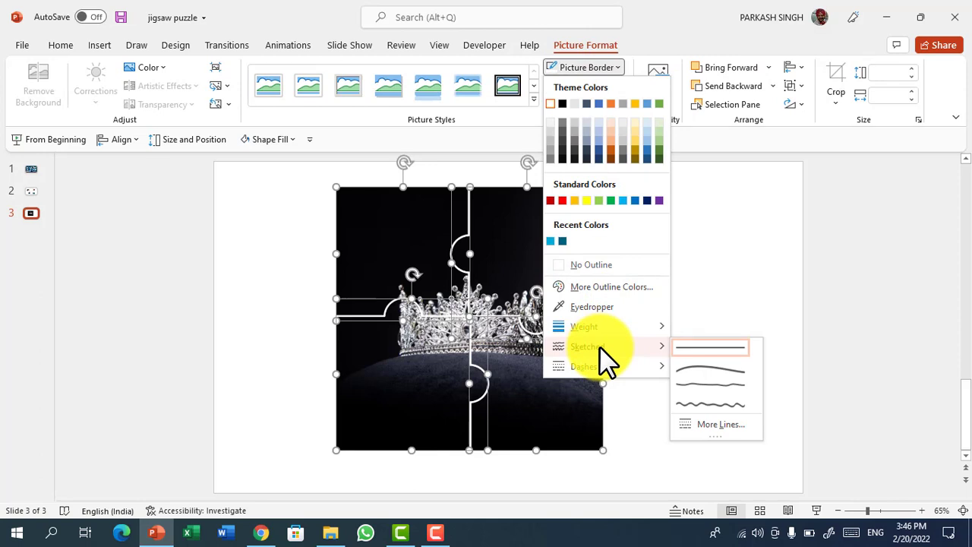
pyautogui.click(698, 391)
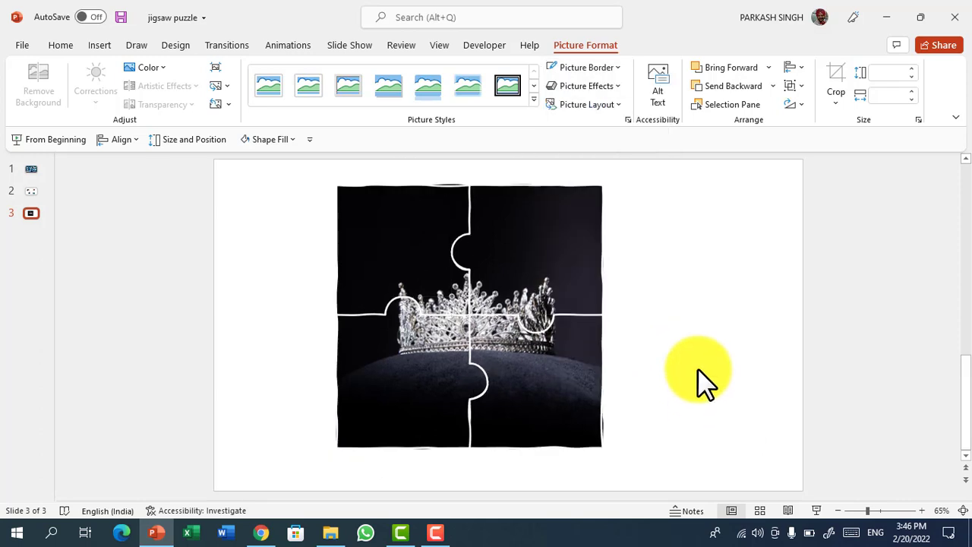
pyautogui.click(698, 383)
# - Pull the lower-right picture piece out of the puzzle and fit it back into its gap
pyautogui.moveTo(558, 402); pyautogui.dragTo(790, 361)
pyautogui.moveTo(687, 390); pyautogui.dragTo(553, 390)
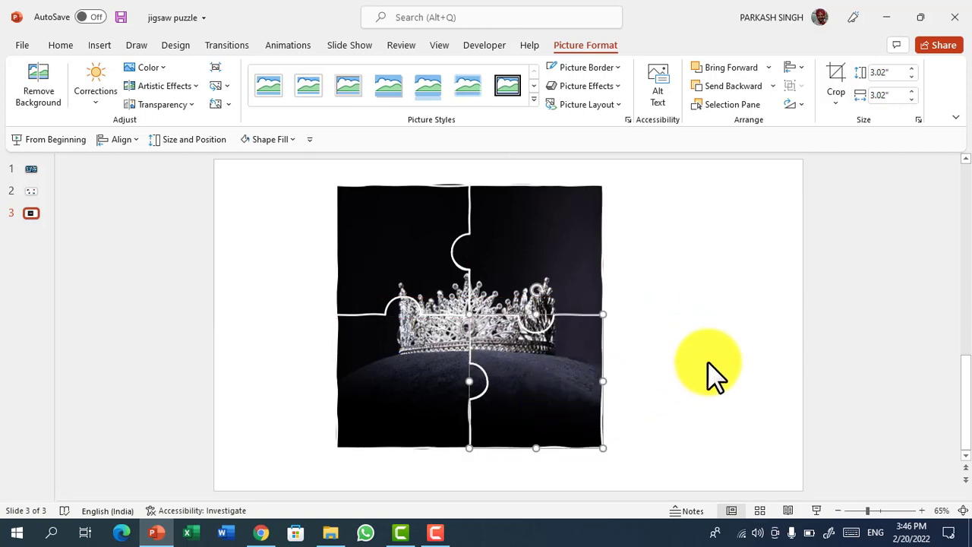
pyautogui.click(716, 373)
# - Select all four puzzle pieces and move them together slightly to the right on the slide
pyautogui.click(100, 44)
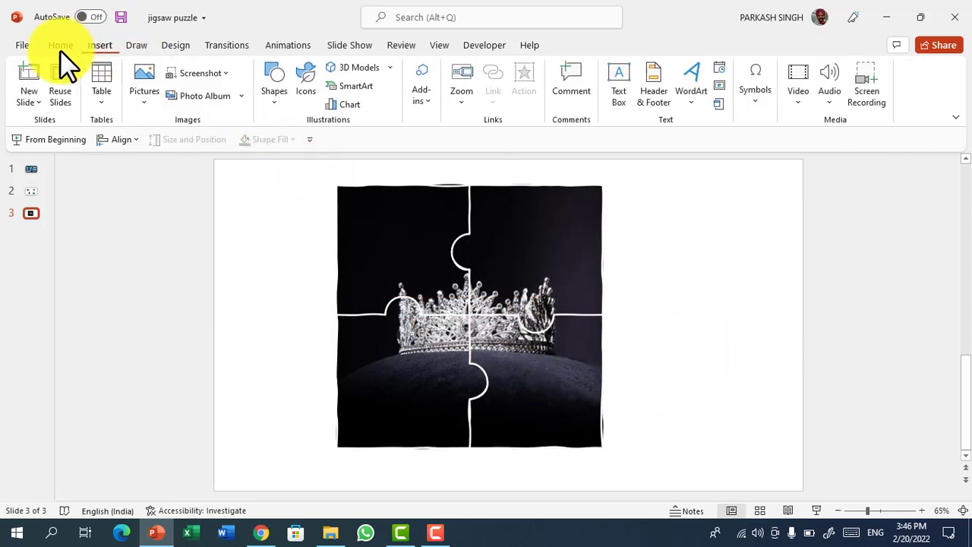
pyautogui.click(61, 47)
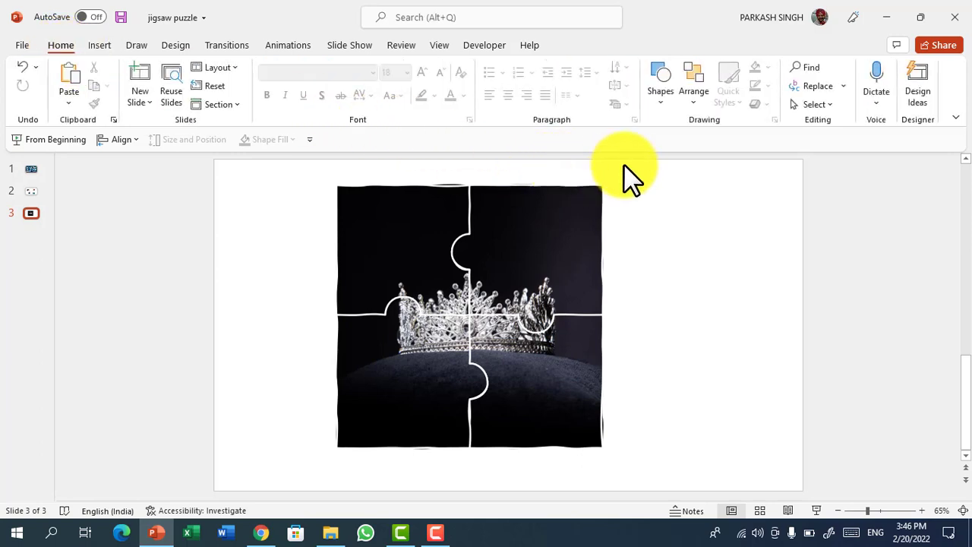
pyautogui.moveTo(624, 162); pyautogui.dragTo(212, 497)
pyautogui.moveTo(410, 410); pyautogui.dragTo(443, 404)
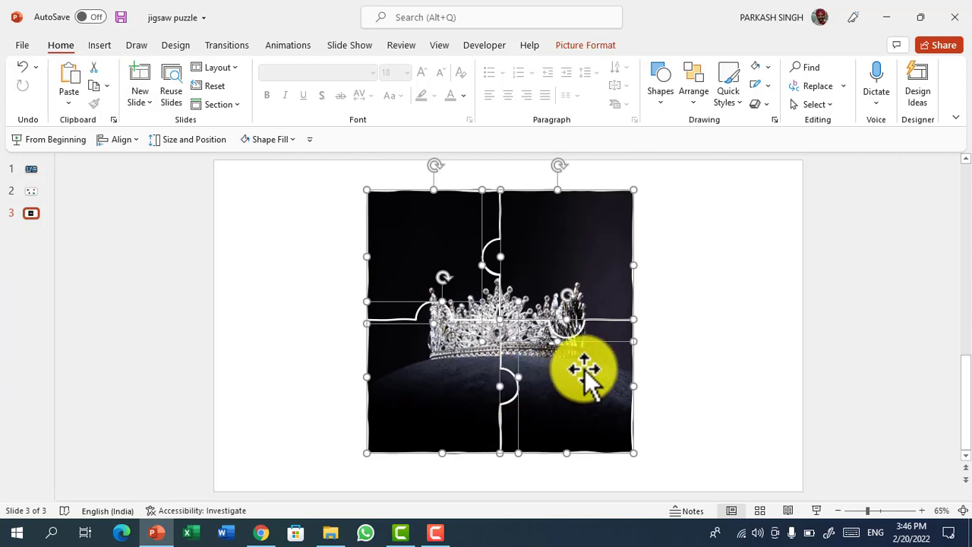
pyautogui.click(744, 323)
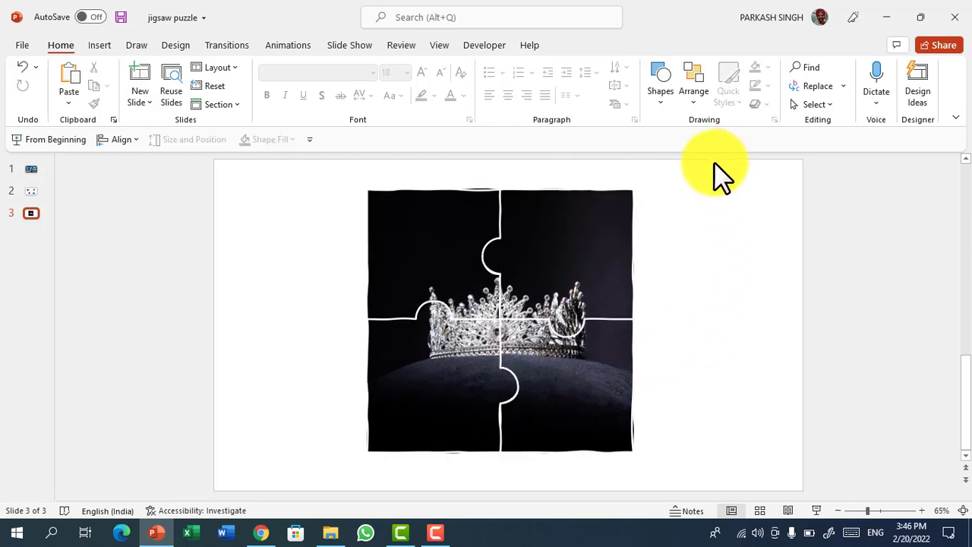
pyautogui.moveTo(691, 155); pyautogui.dragTo(473, 341)
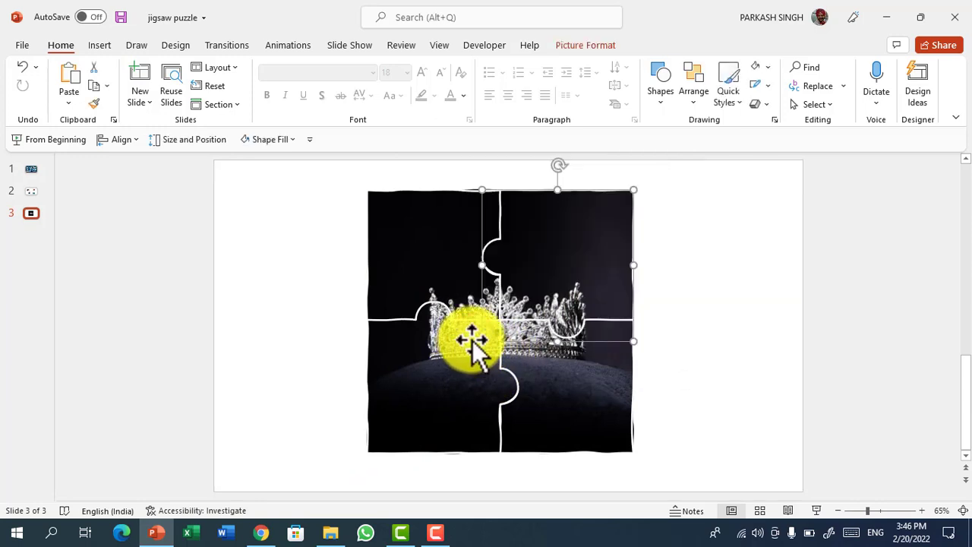
pyautogui.click(728, 267)
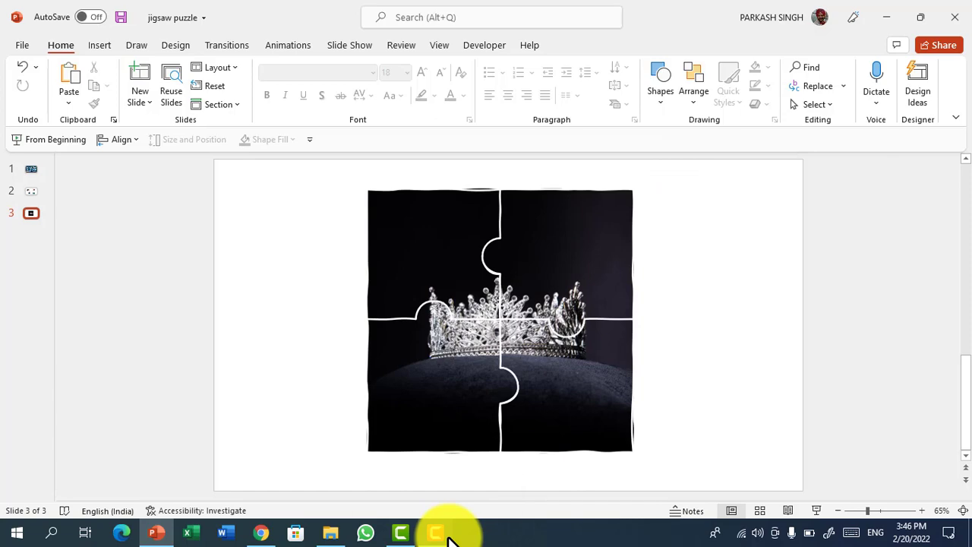
pyautogui.moveTo(449, 539)
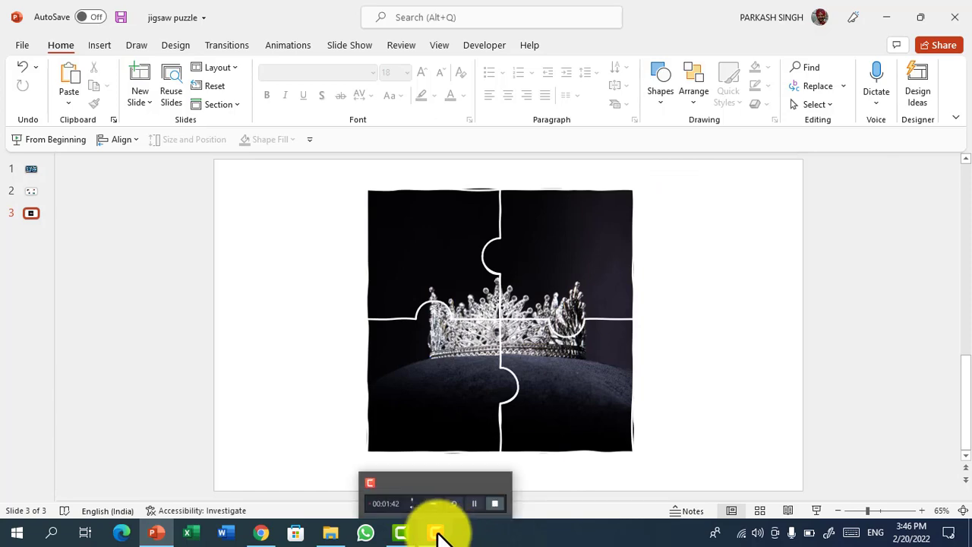